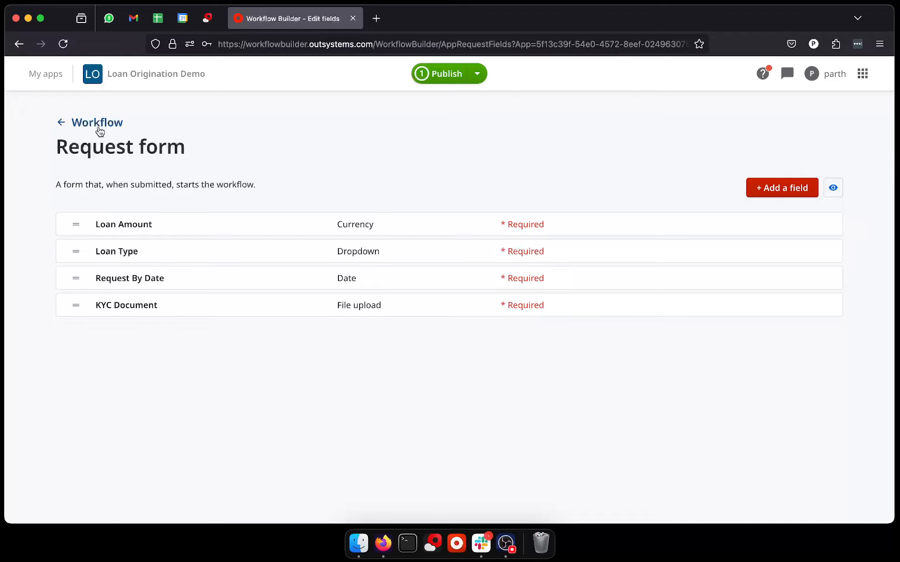
Step: Return to the workflow canvas from the request form and delete the Manager Review task
left_click(99, 126)
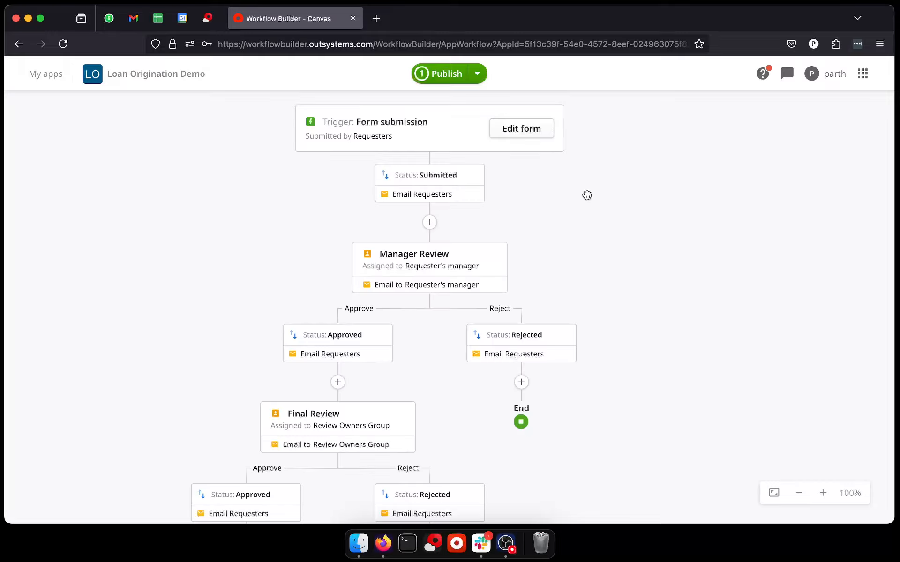
left_click_drag(588, 195, 587, 212)
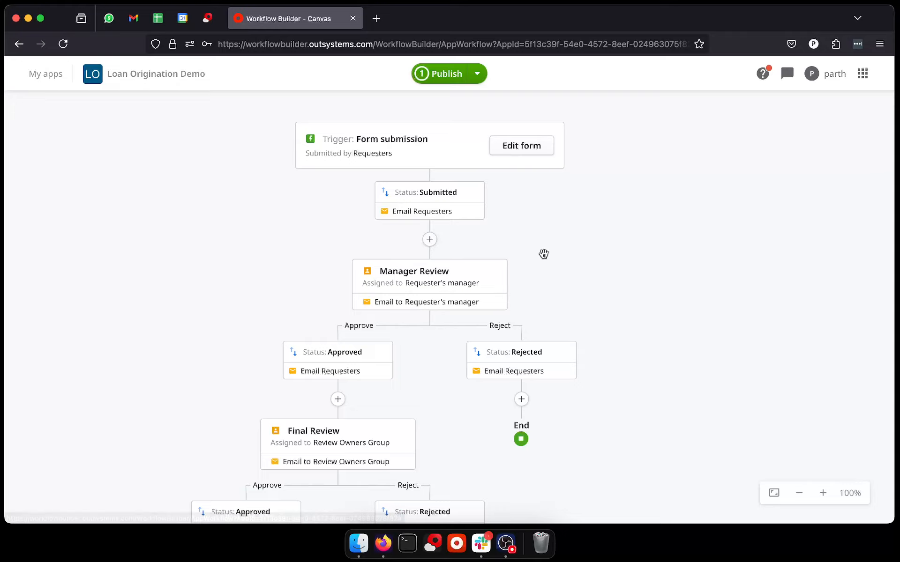
left_click_drag(544, 254, 520, 186)
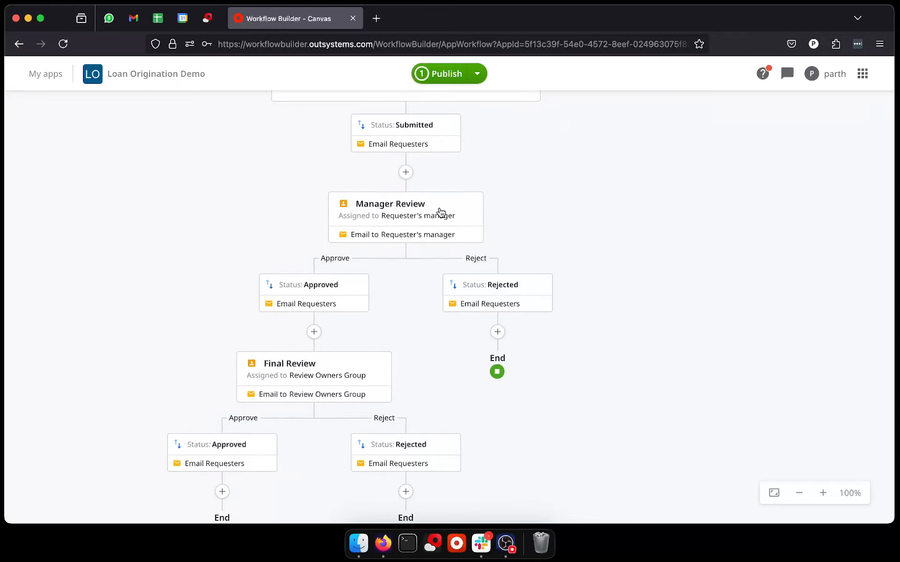
left_click(410, 218)
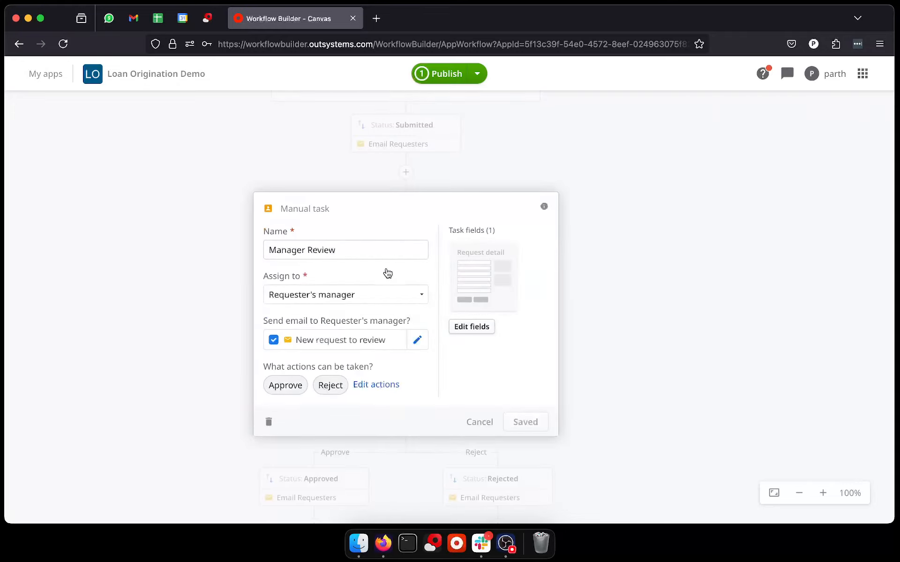
left_click(269, 422)
left_click(538, 321)
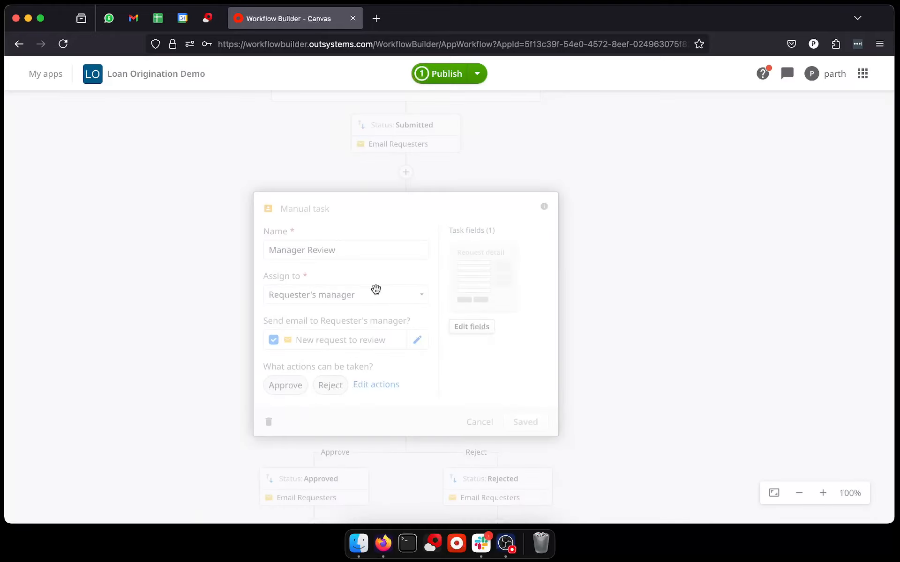
Step: Delete the Final Review task from the workflow
left_click(407, 218)
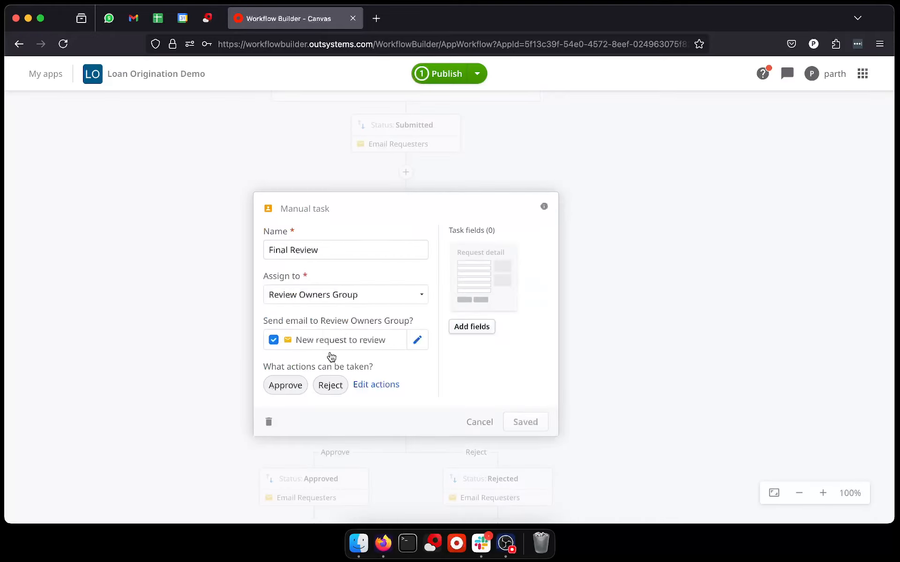
left_click(269, 422)
left_click(545, 324)
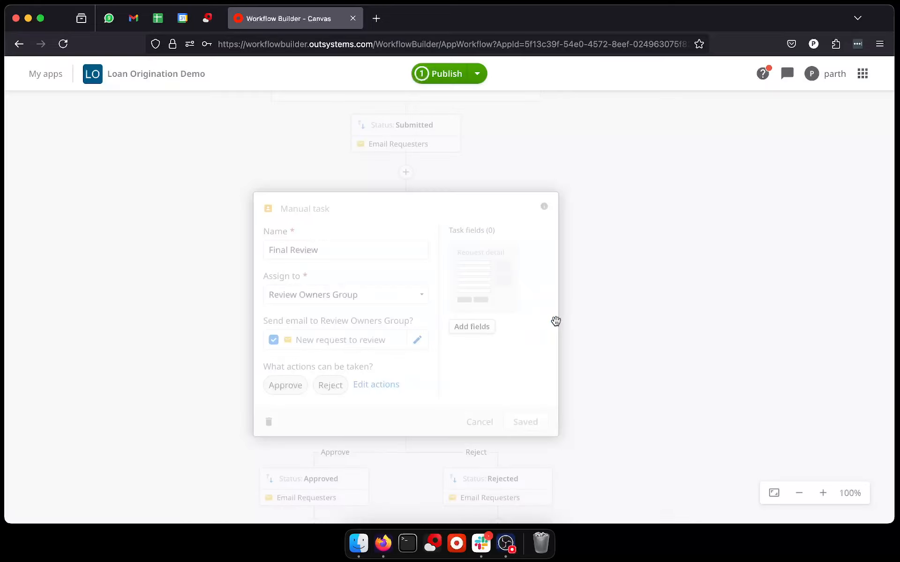
Step: Add a manual task after the Submitted status and name it Credit Check
left_click_drag(462, 175, 472, 256)
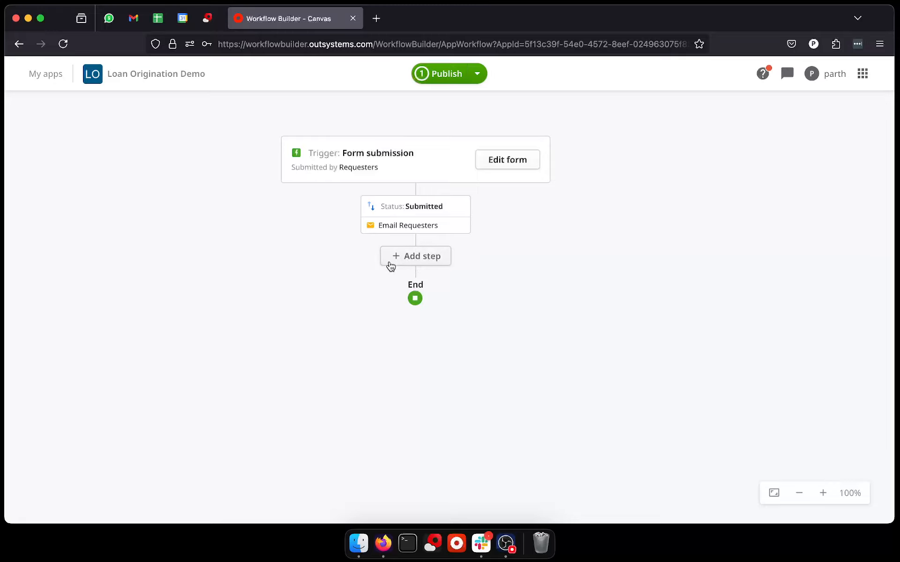
left_click(435, 256)
left_click(498, 265)
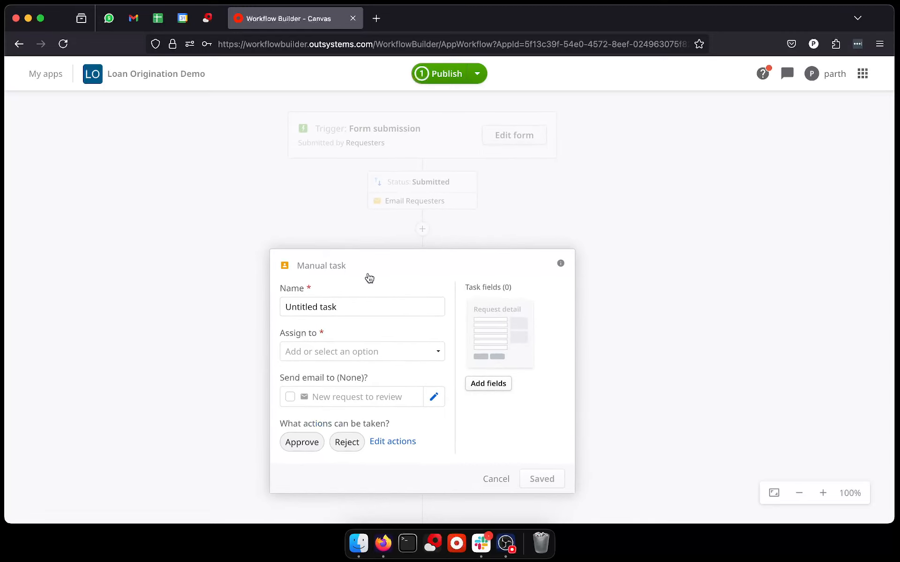
triple_click(350, 313)
type("KYC")
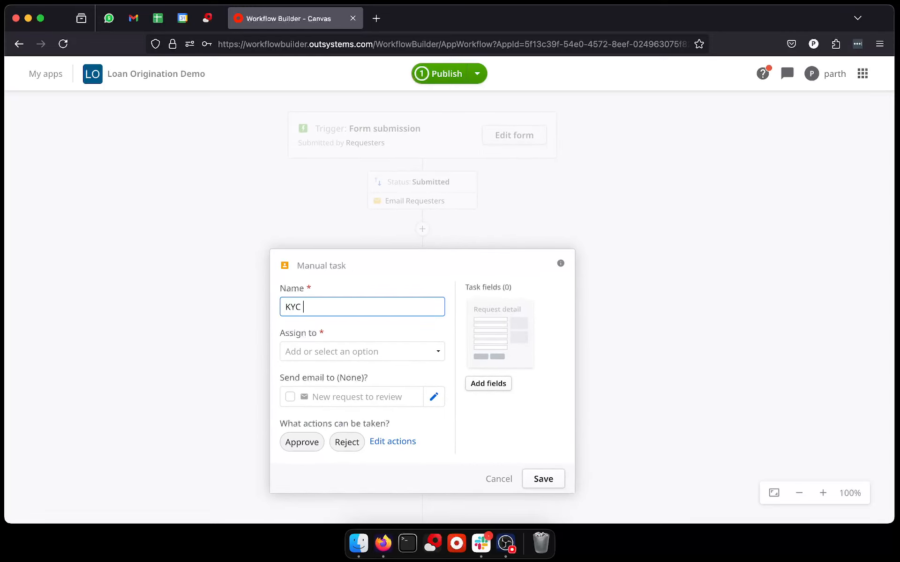
key("BackSpace")
key("BackSpace")
type("Cre")
Step: Create a new group named CreditCheckGroup as the Credit Check task's assignee and save the task
left_click(385, 349)
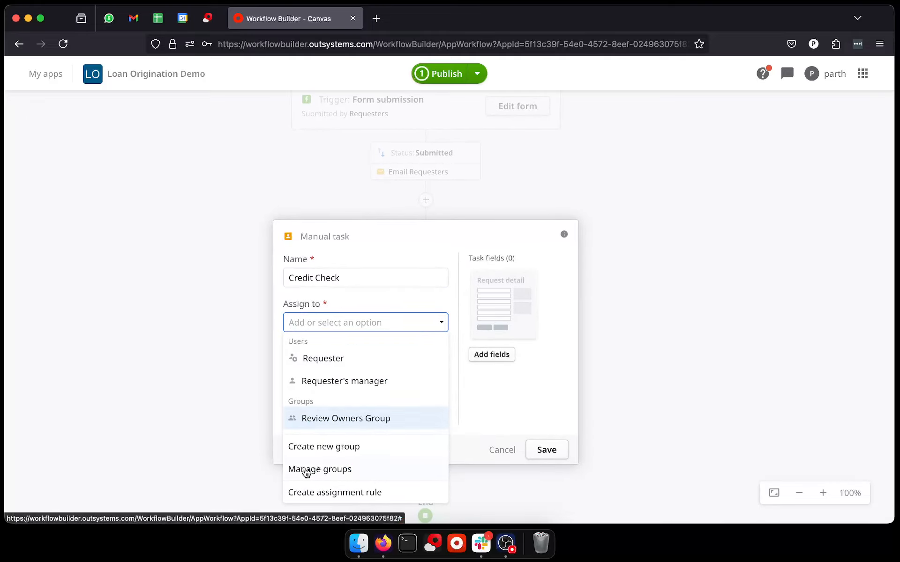
left_click(344, 457)
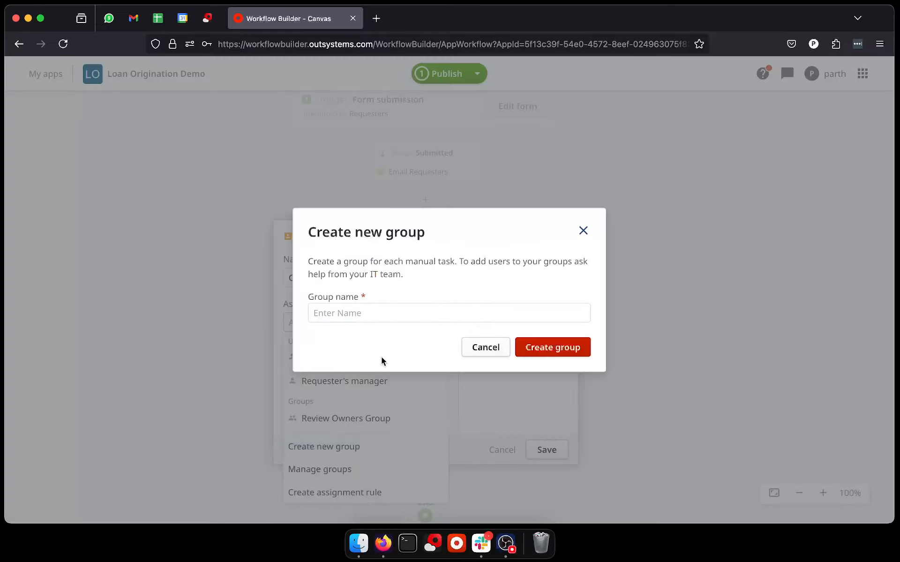
left_click(407, 314)
type("CreditCheckGroup")
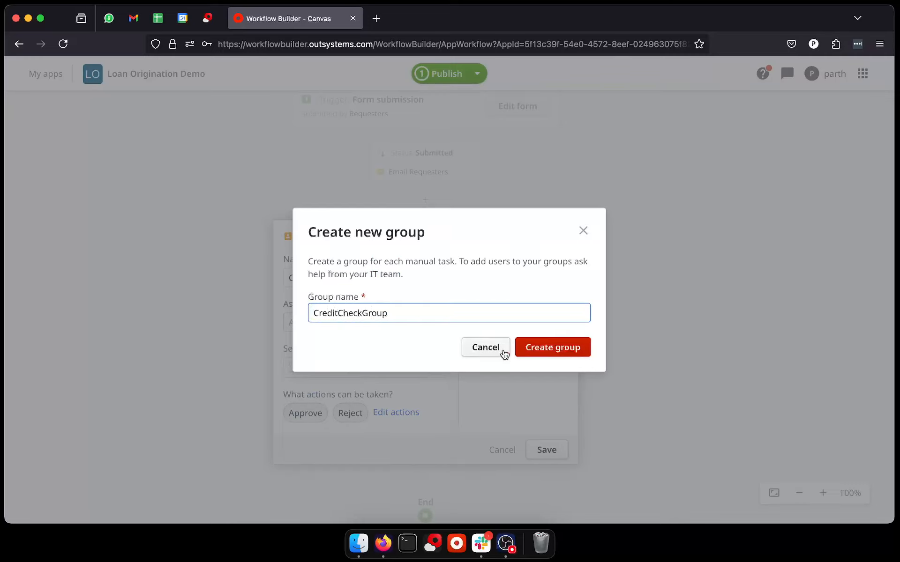
left_click(535, 347)
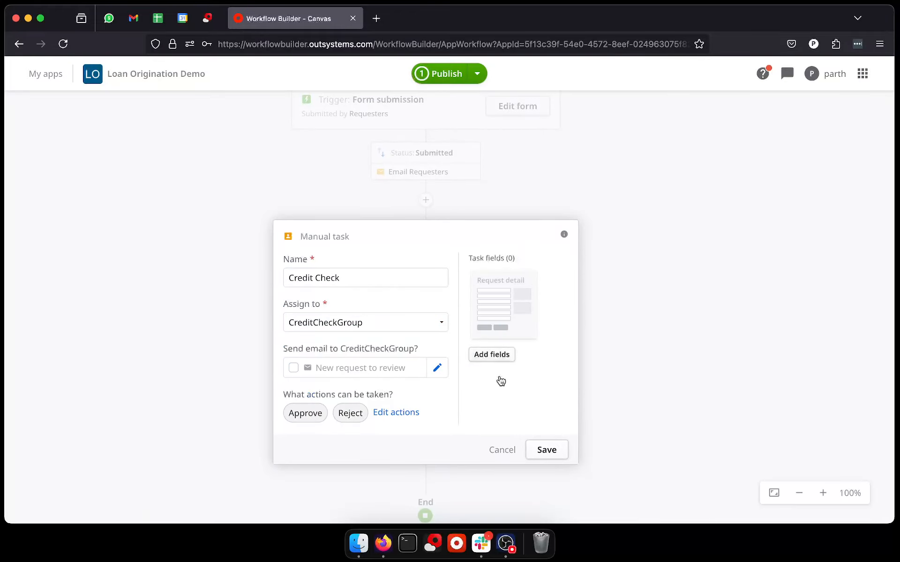
left_click(538, 448)
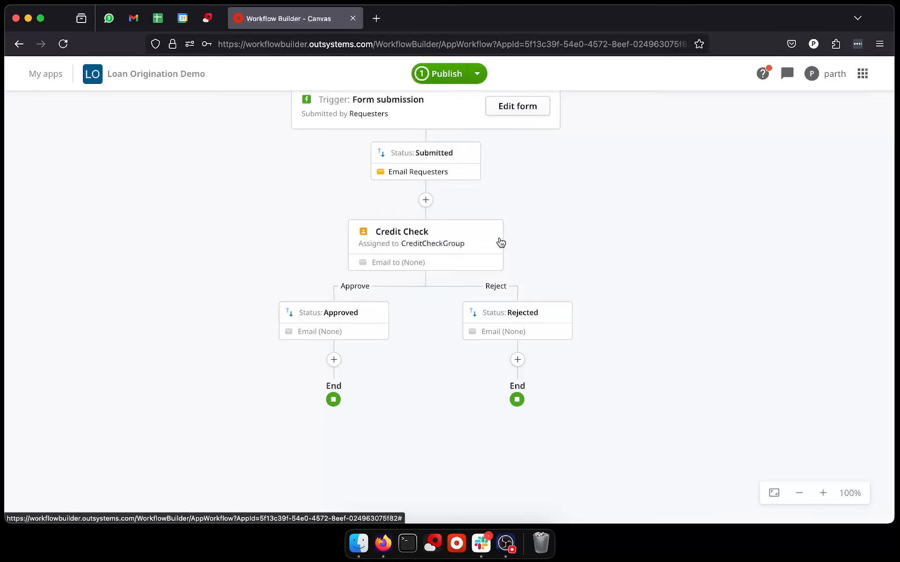
Step: Add a required Number field labelled Credit Score to the Credit Check task form
left_click_drag(529, 204, 531, 247)
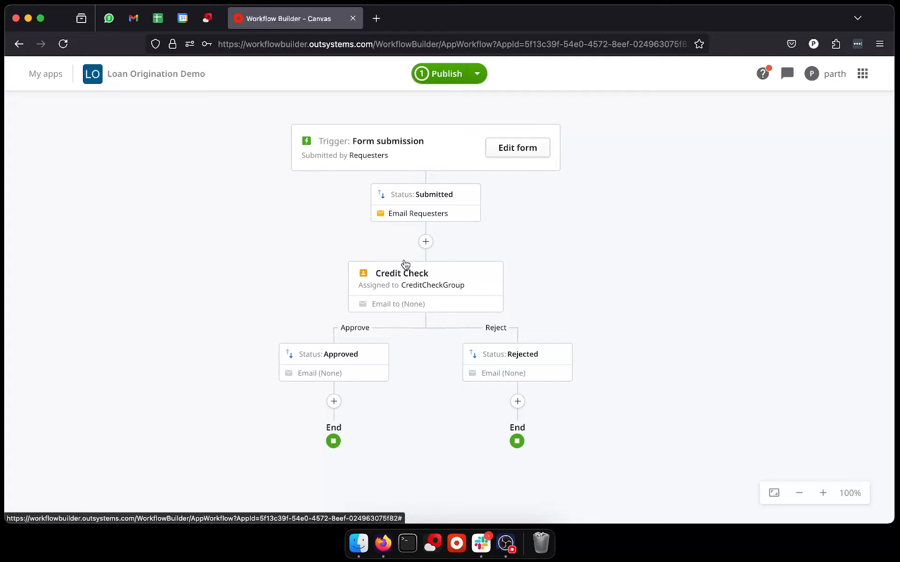
left_click(398, 295)
left_click(492, 396)
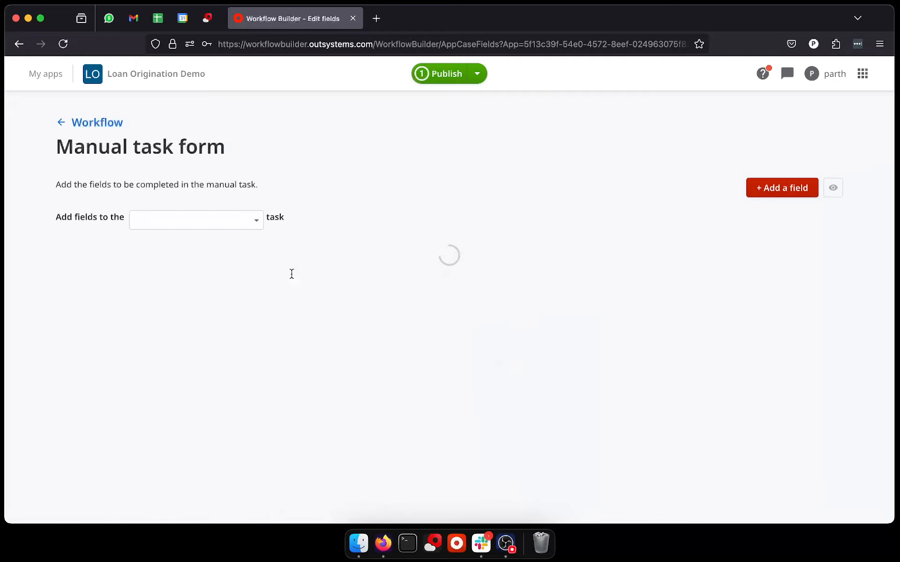
left_click(750, 185)
type("Cre")
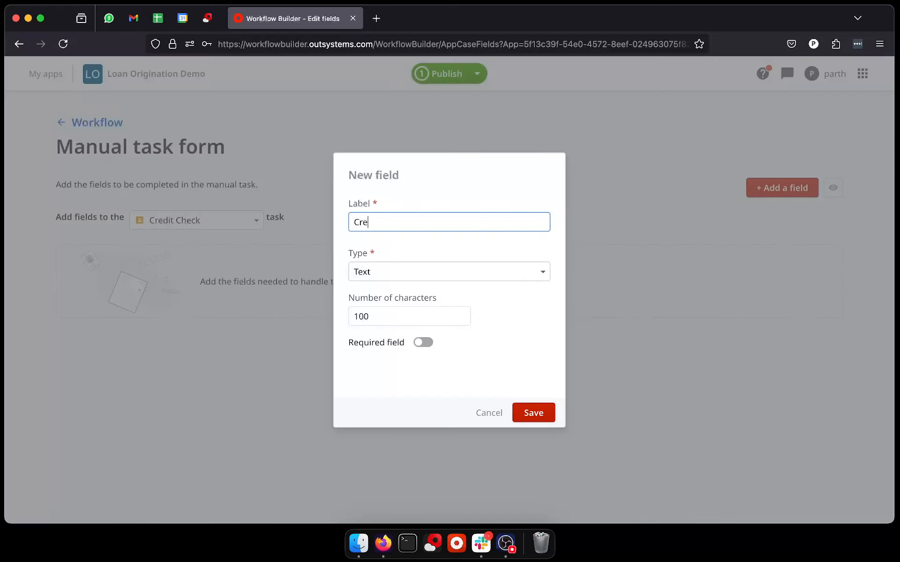
type("dit Score")
left_click(428, 277)
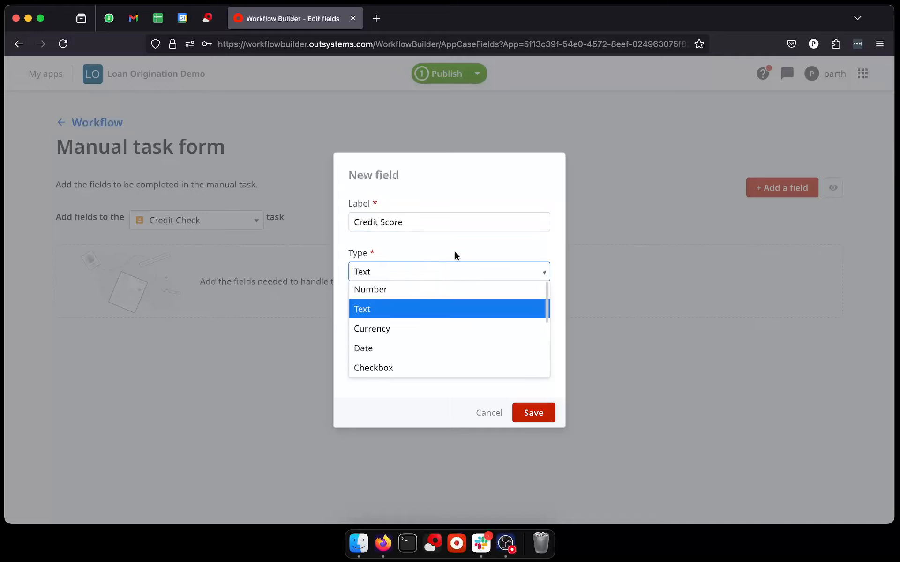
left_click(458, 251)
left_click(411, 279)
left_click(402, 291)
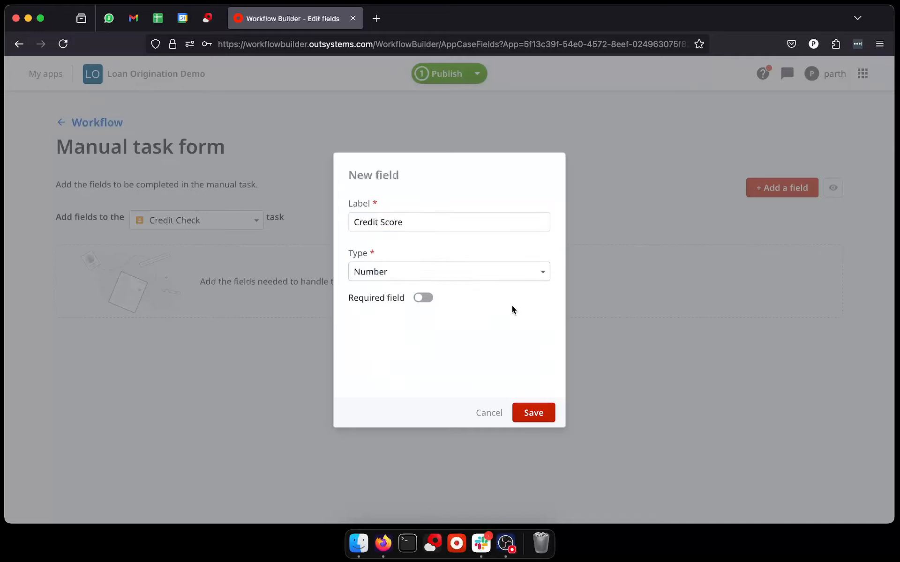
left_click(423, 298)
left_click(527, 415)
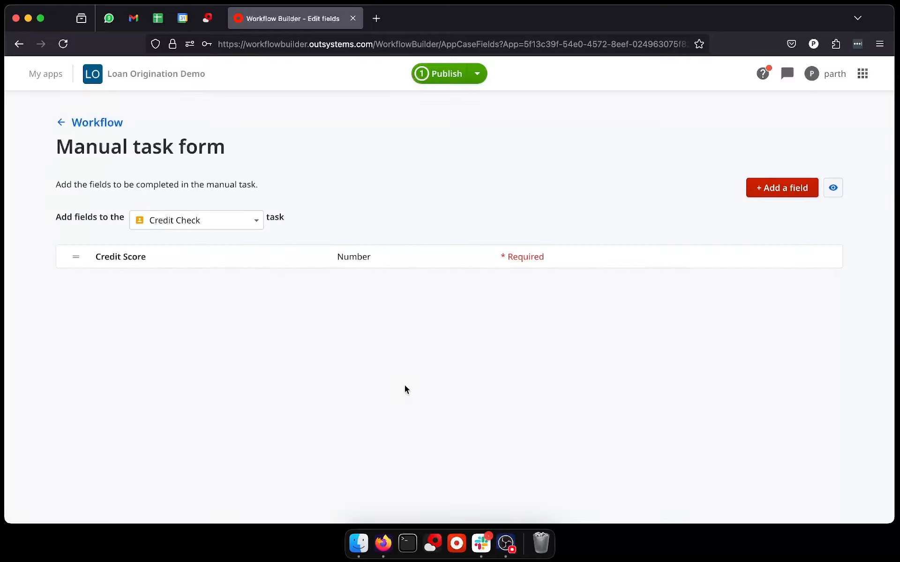
Step: Return to the workflow and enable the requester email for the Rejected status of the Credit Check task
left_click(101, 124)
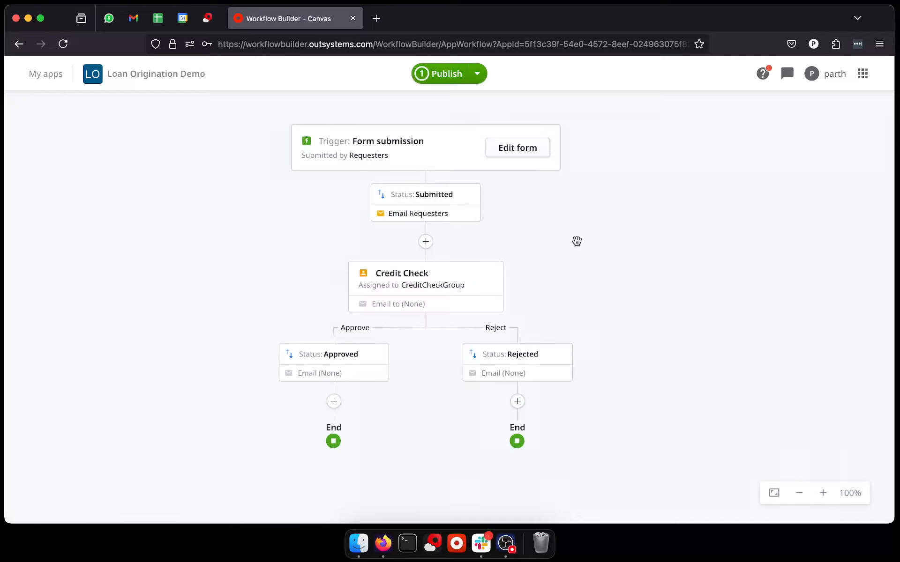
left_click_drag(577, 242, 581, 205)
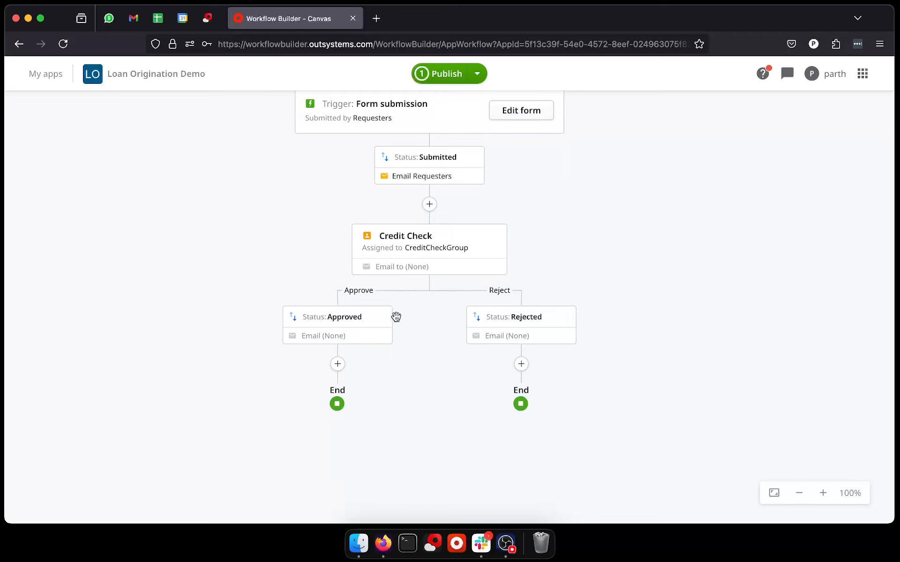
left_click(535, 328)
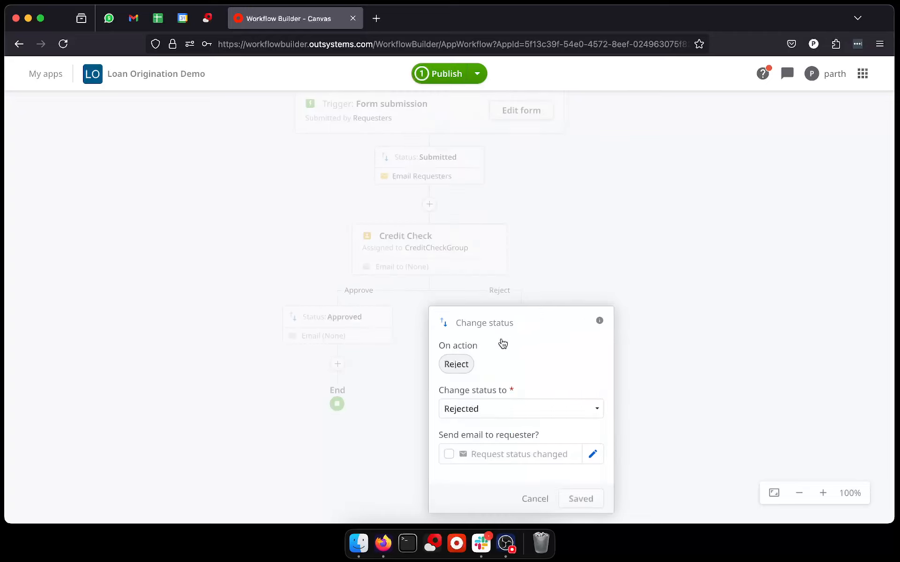
left_click(448, 454)
left_click(579, 499)
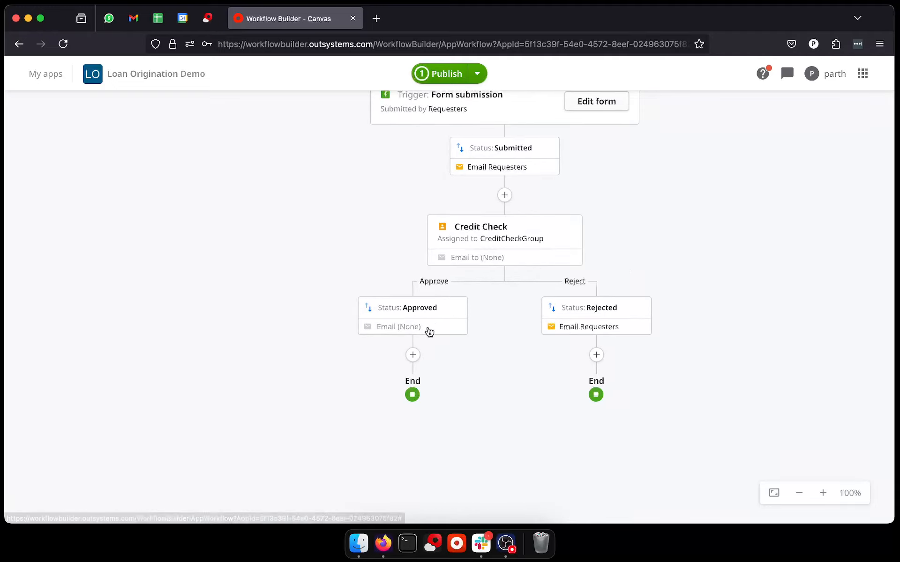
Step: Set the status on the Credit Check task's Approve branch to a newly created status named Processing and save it
left_click(420, 320)
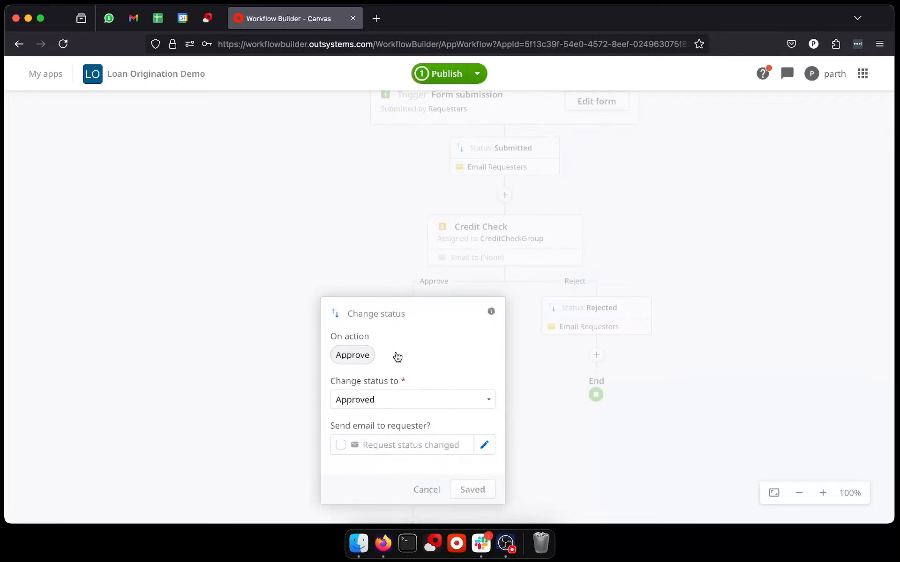
left_click(403, 406)
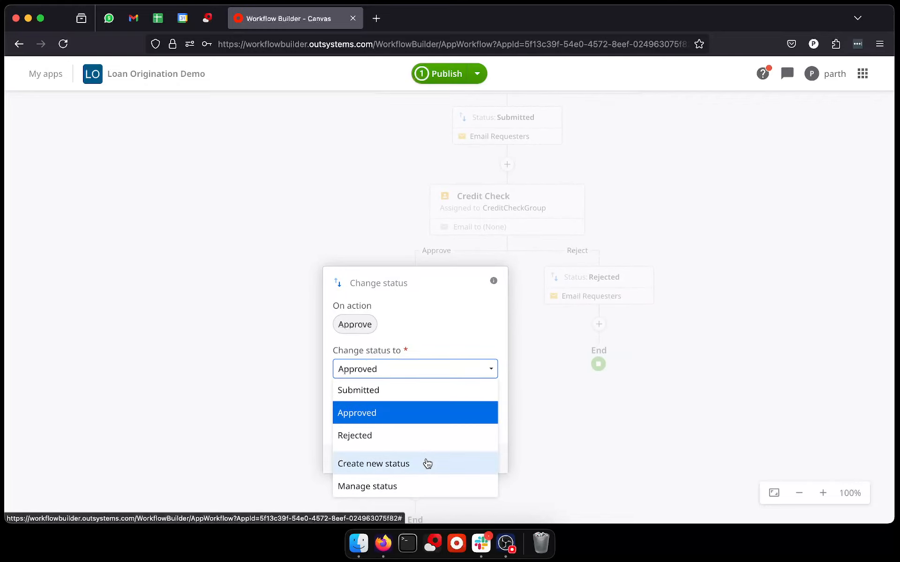
left_click(426, 464)
type("Processing")
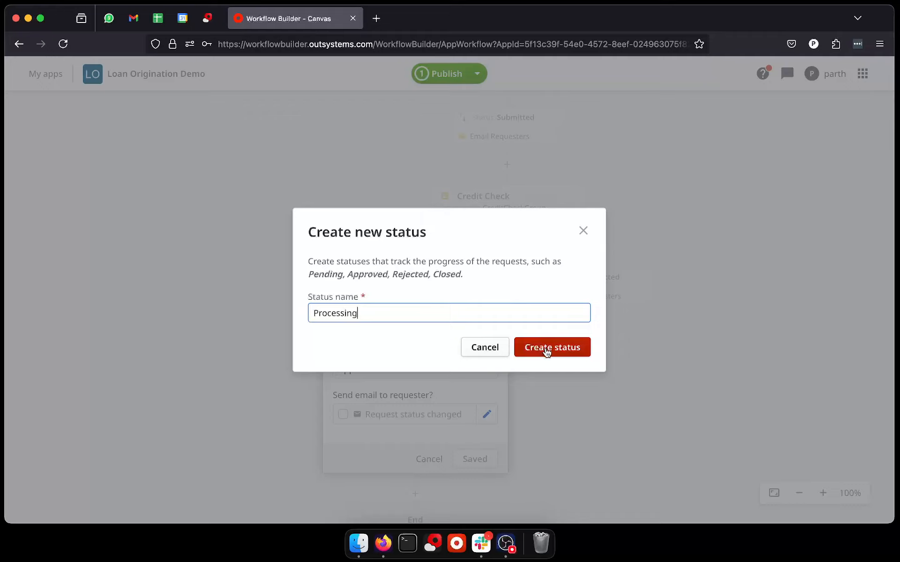
key("super+a")
key("BackSpace")
left_click(578, 355)
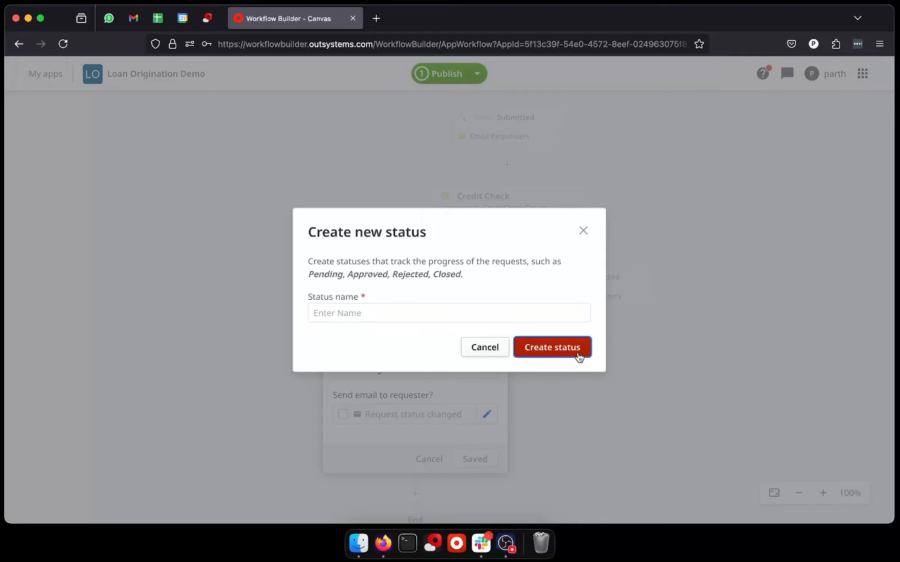
key("Escape")
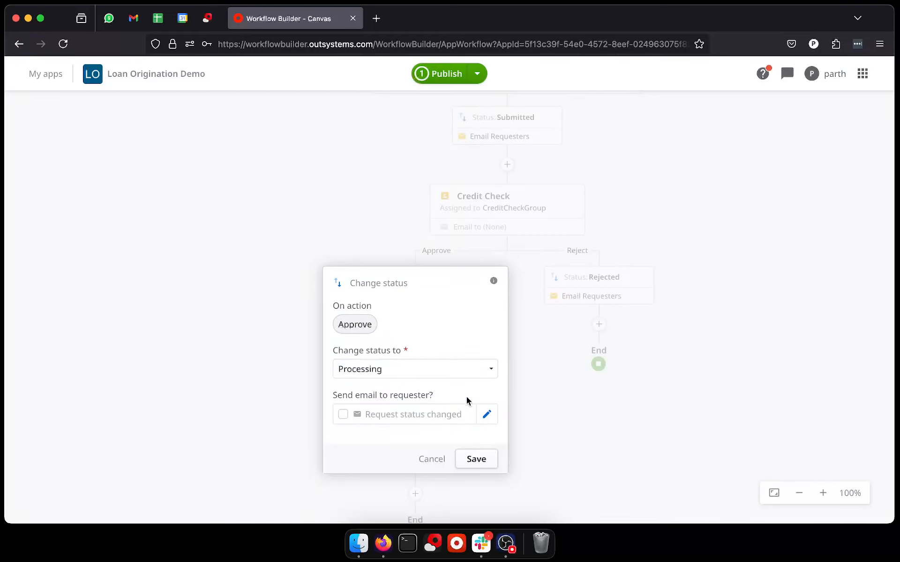
left_click(476, 460)
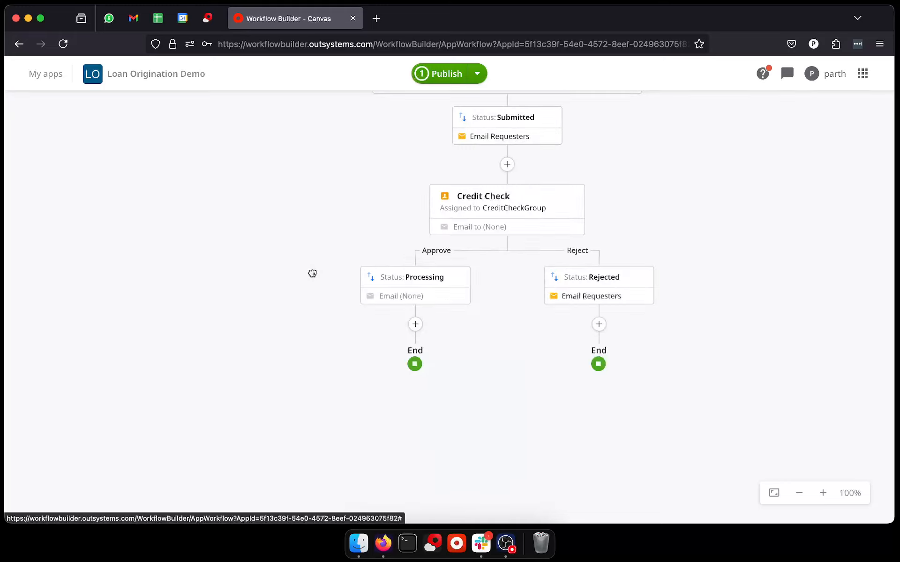
Step: Add a condition step after the Processing status on the Approve branch
left_click_drag(312, 274, 265, 307)
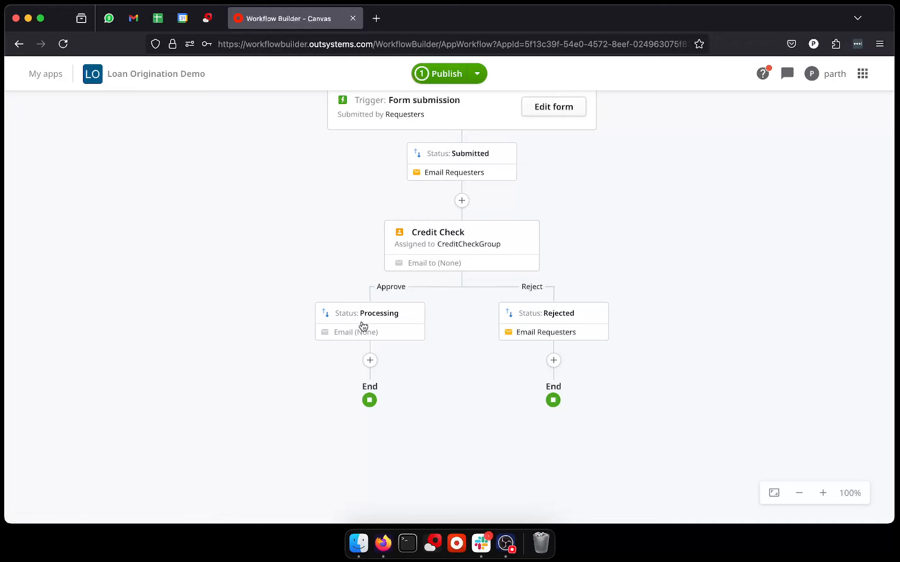
left_click(370, 361)
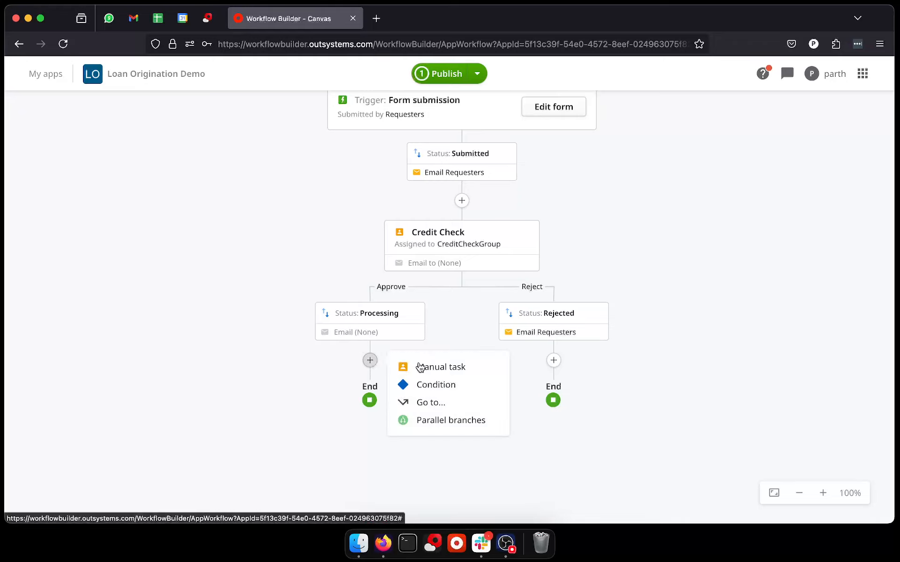
left_click(433, 384)
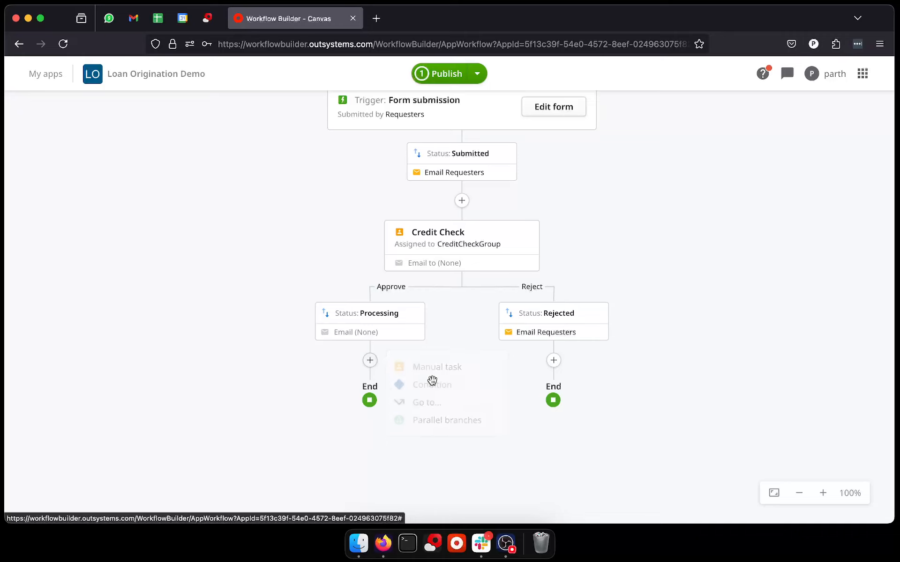
right_click(381, 392)
left_click(334, 226)
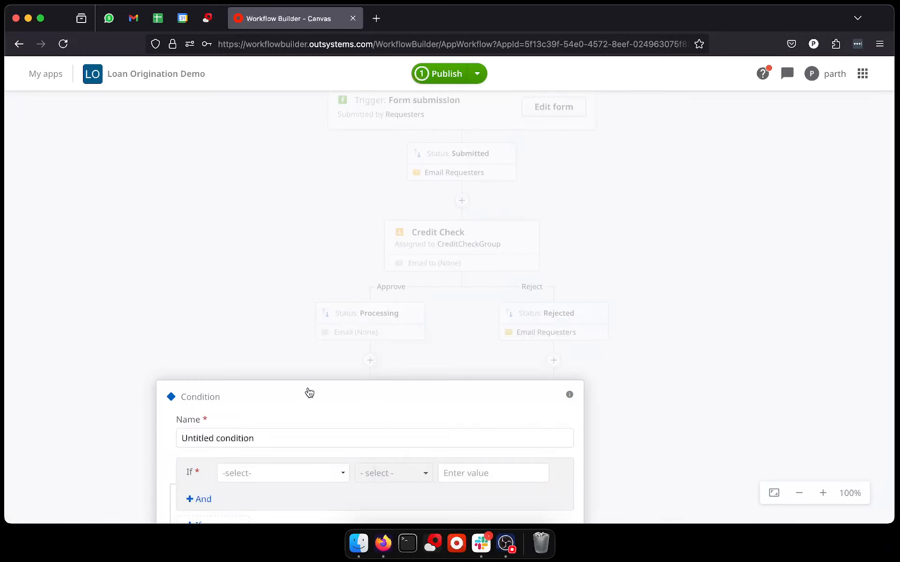
Step: Set the condition's first rule to Loan Amount lesser or equal 500000
left_click_drag(301, 243, 278, 102)
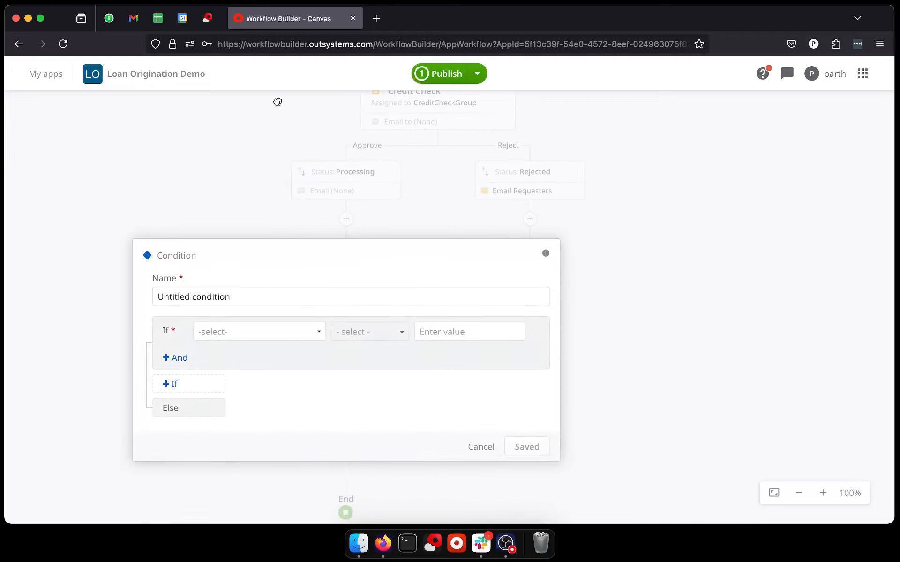
left_click(218, 328)
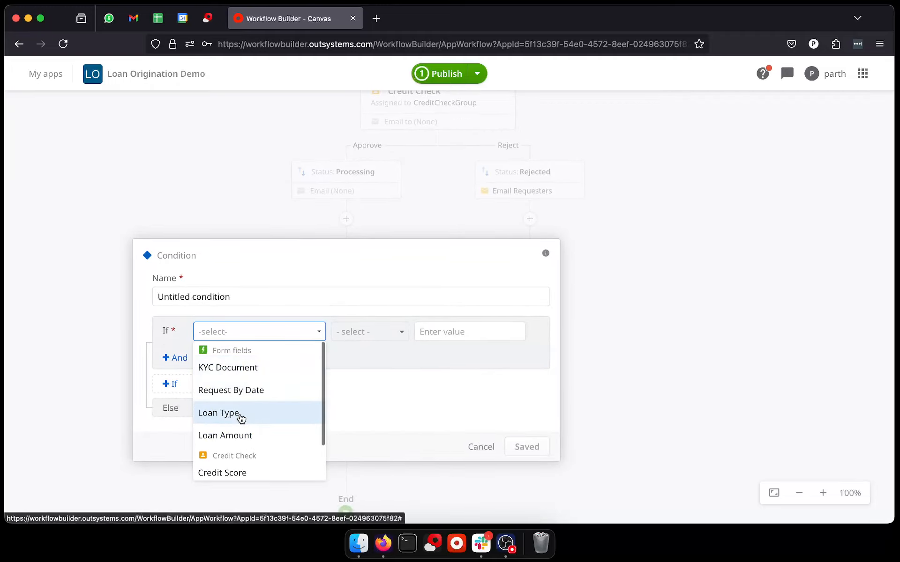
left_click(247, 434)
left_click(394, 334)
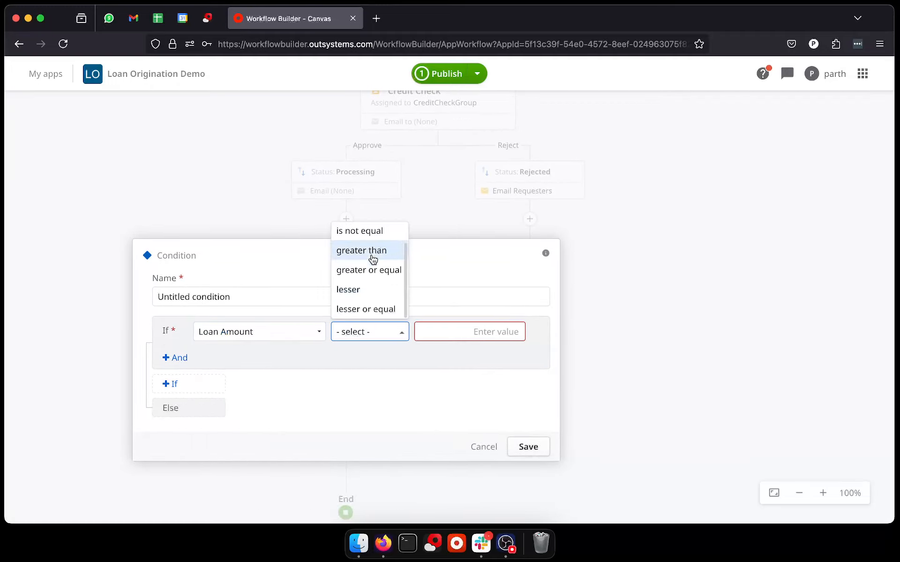
left_click(365, 308)
left_click(435, 327)
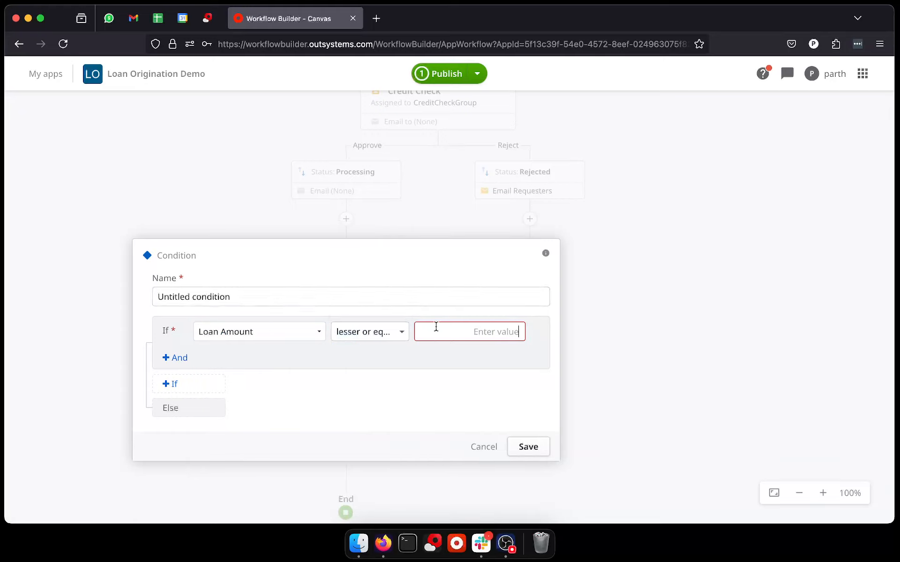
type("500000")
Step: Add a second If rule for Loan Amount lesser or equal 1500000 and save the condition
left_click(194, 387)
left_click(247, 389)
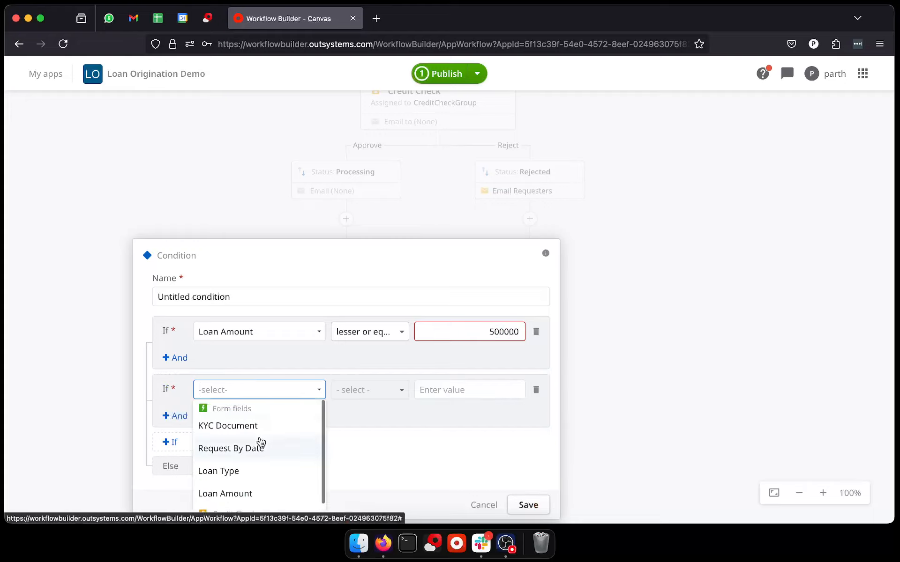
scroll(259, 441, "down", 2)
left_click(261, 456)
left_click(395, 396)
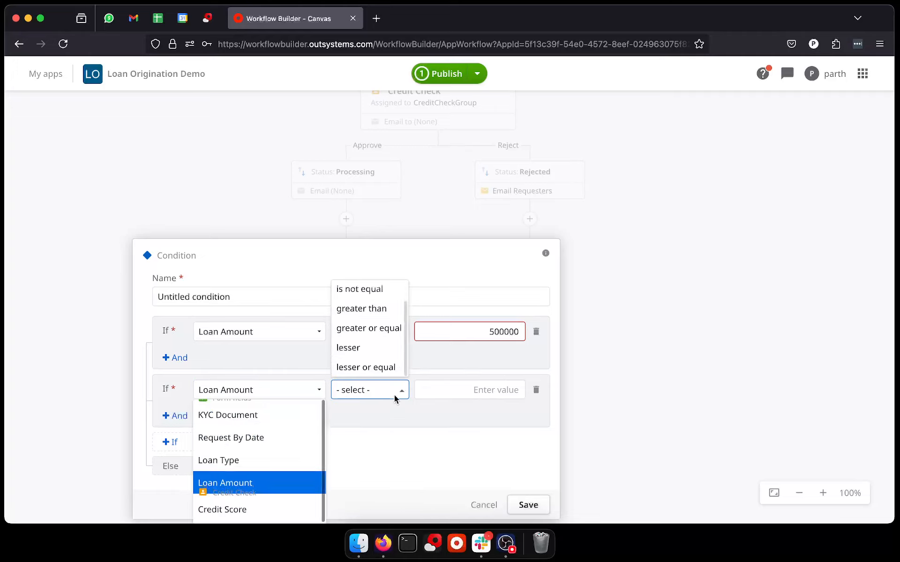
left_click(396, 398)
left_click(396, 398)
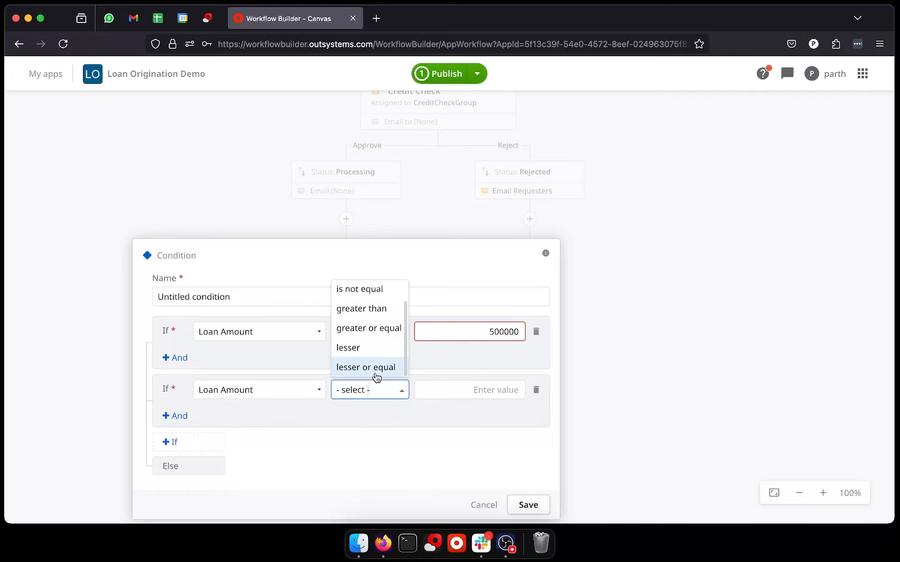
left_click(376, 370)
scroll(429, 368, "down", 2)
left_click(470, 351)
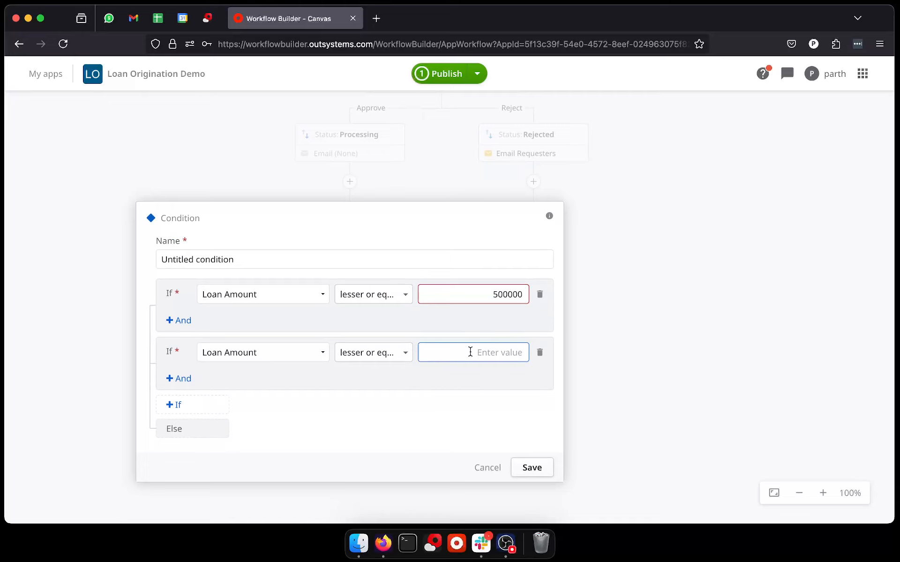
type("1500000")
left_click(402, 424)
scroll(402, 424, "down", 1)
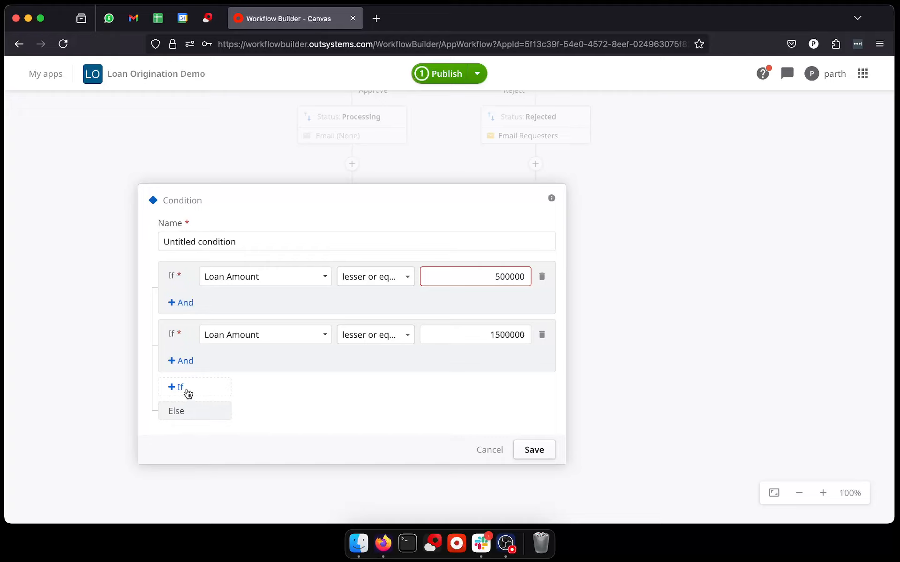
left_click(550, 450)
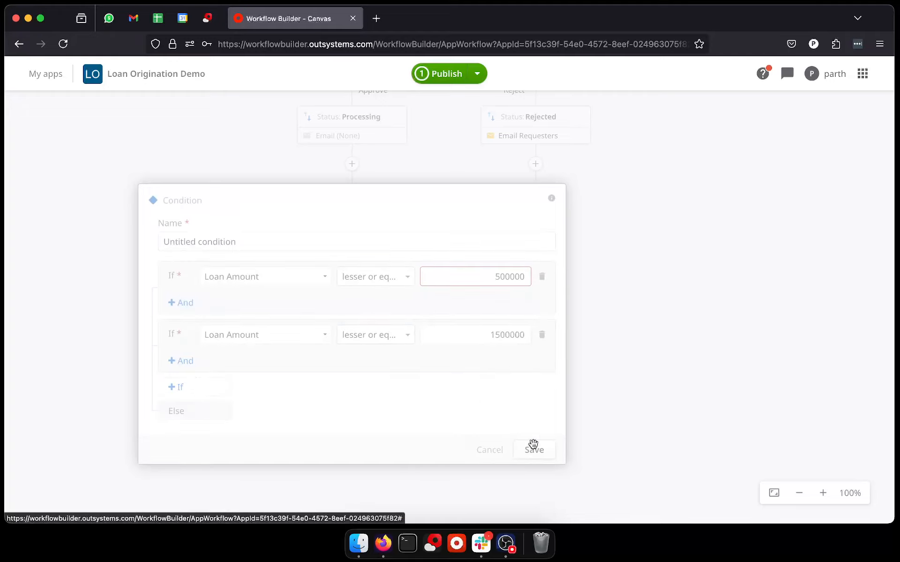
Step: Add a Rejected status with the requester email enabled on the condition's Else branch and save it
left_click_drag(362, 332, 470, 370)
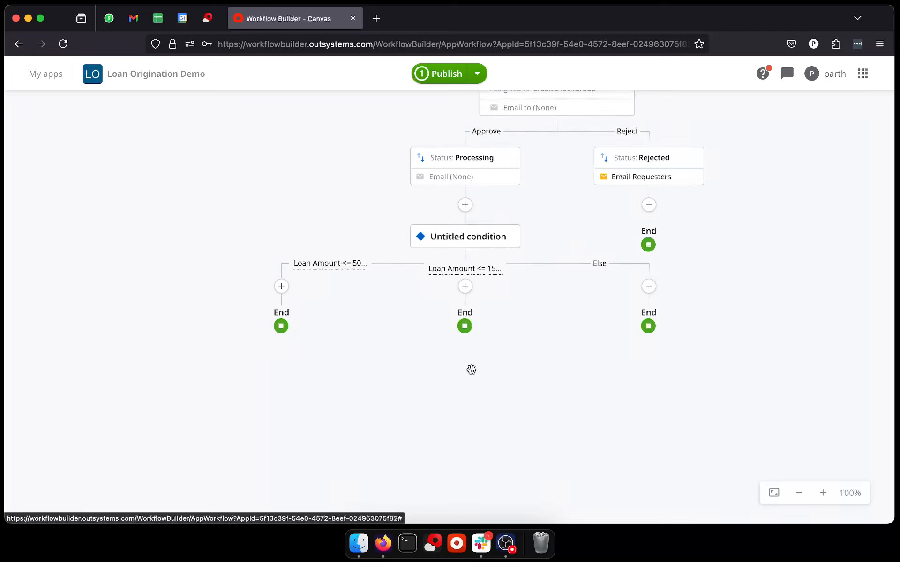
left_click(649, 286)
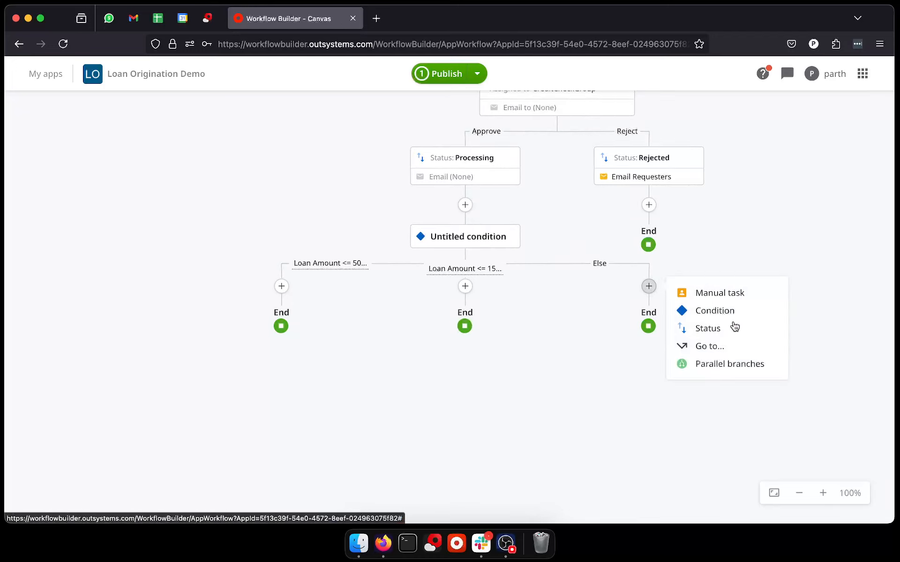
left_click(708, 329)
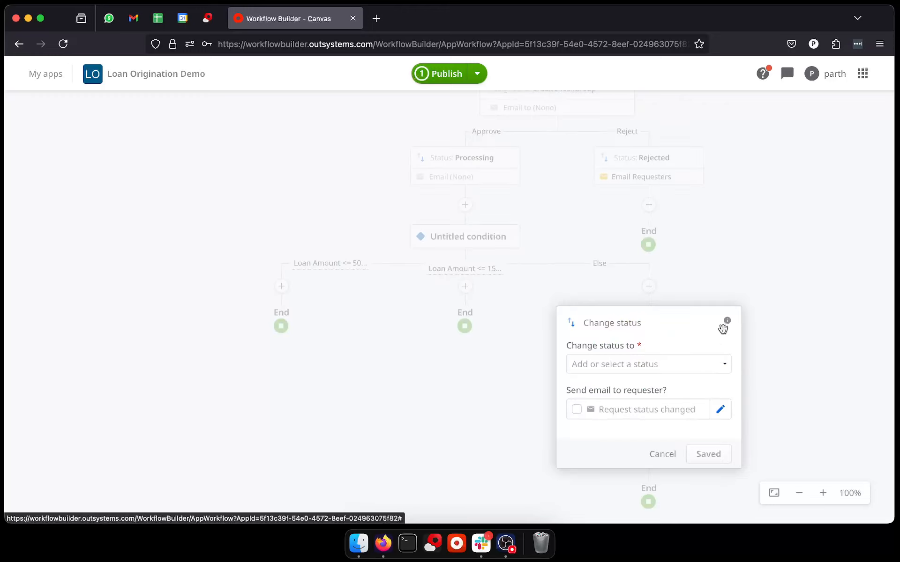
left_click(645, 369)
left_click(621, 429)
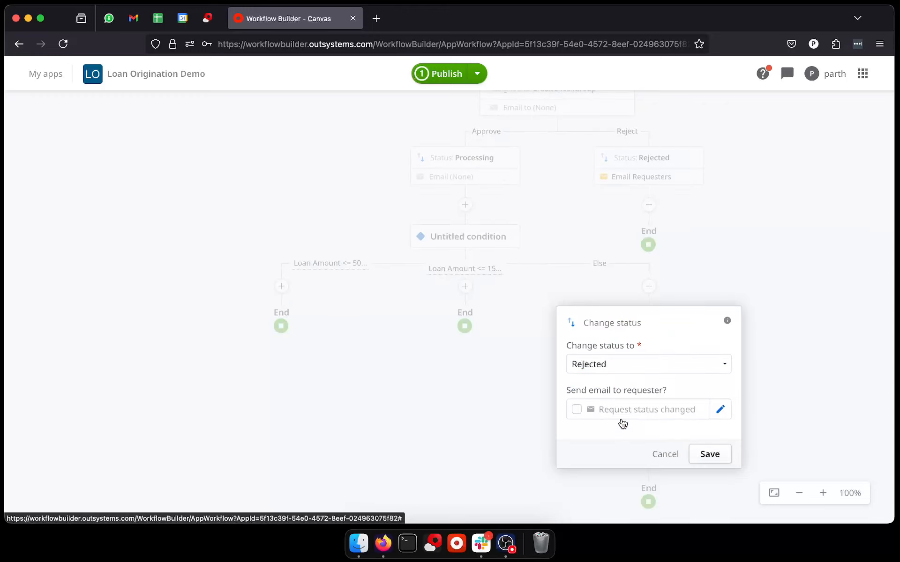
left_click(576, 410)
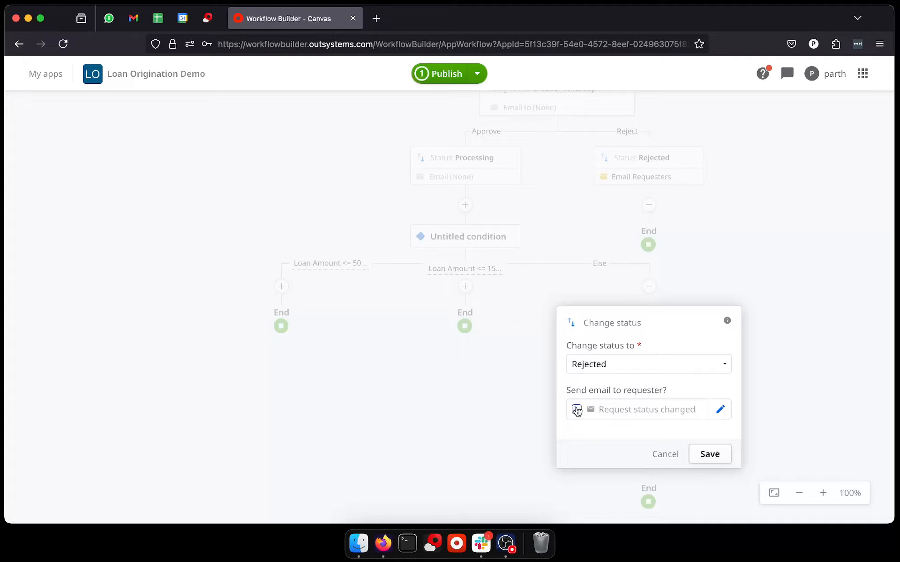
left_click(708, 453)
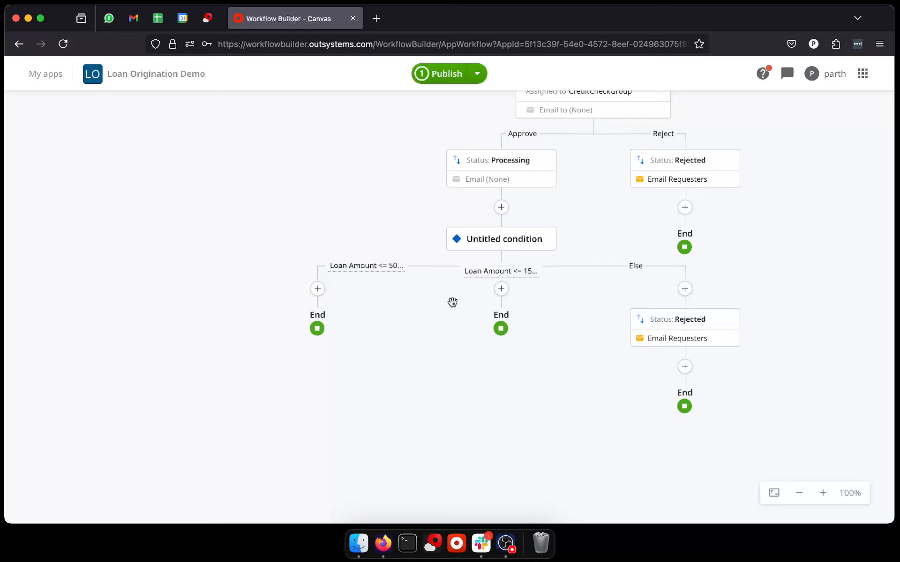
Step: Rename the untitled condition to Loan Scale and save it
left_click(514, 235)
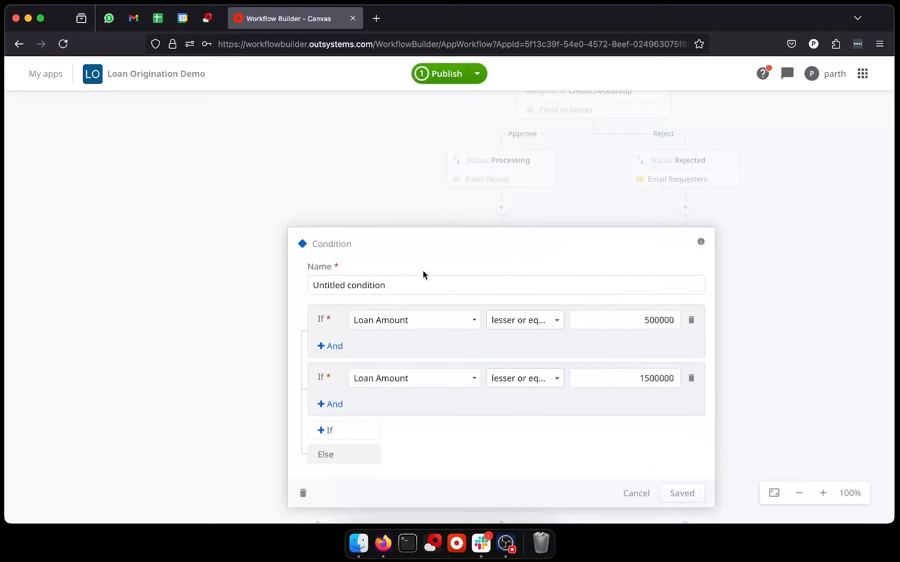
left_click(402, 290)
type("Loan Scale")
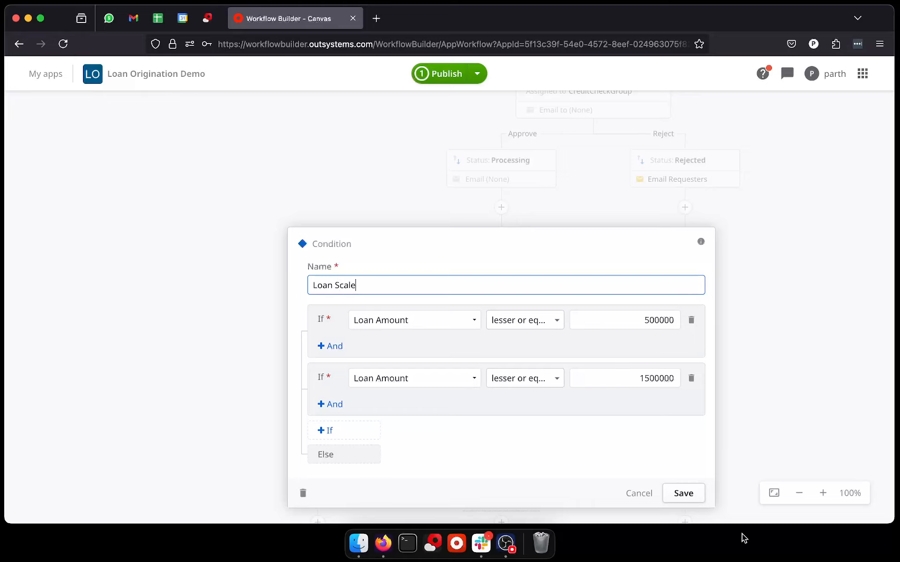
left_click(687, 496)
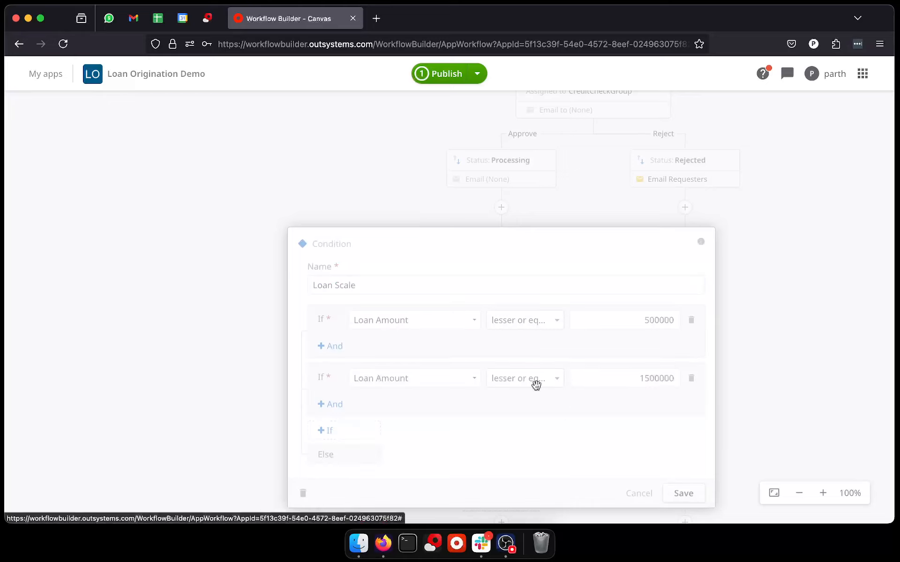
Step: Add a manual task named Assign to E1 on the branch for loan amounts up to 500000
left_click(318, 289)
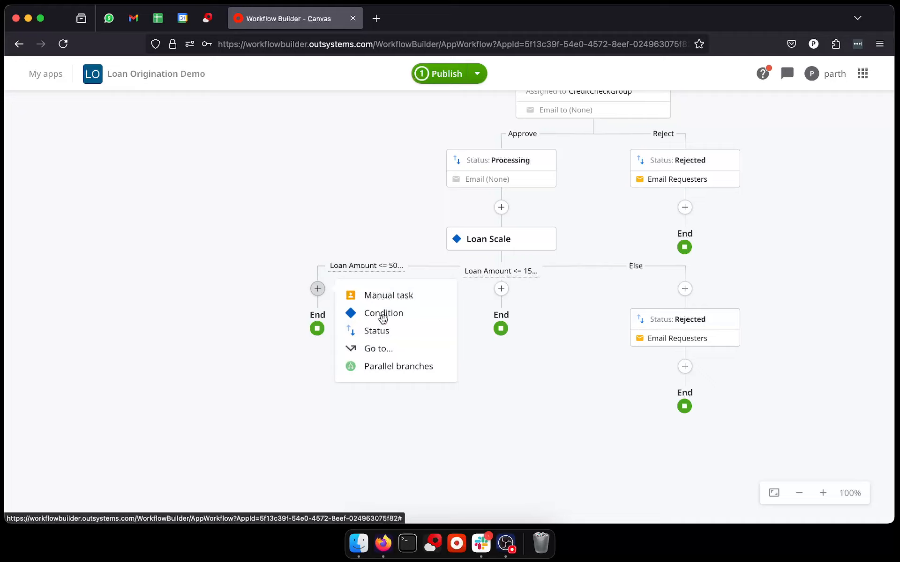
left_click(391, 299)
scroll(314, 364, "down", 1)
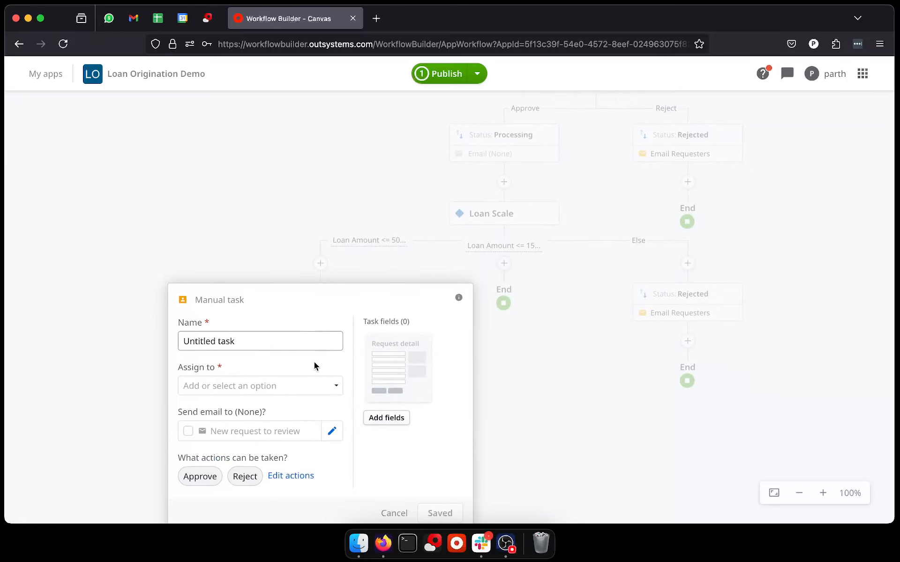
scroll(275, 337, "down", 2)
triple_click(238, 266)
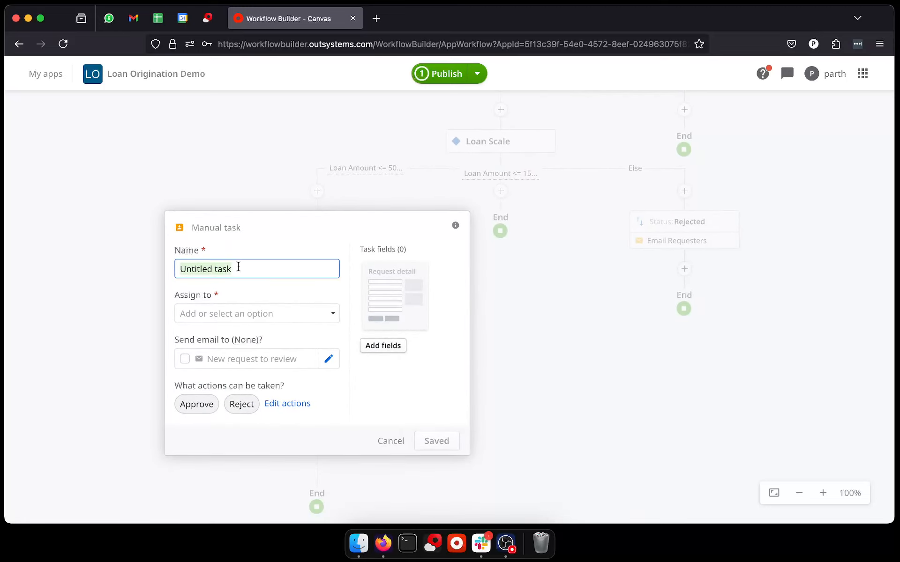
type("Common Re")
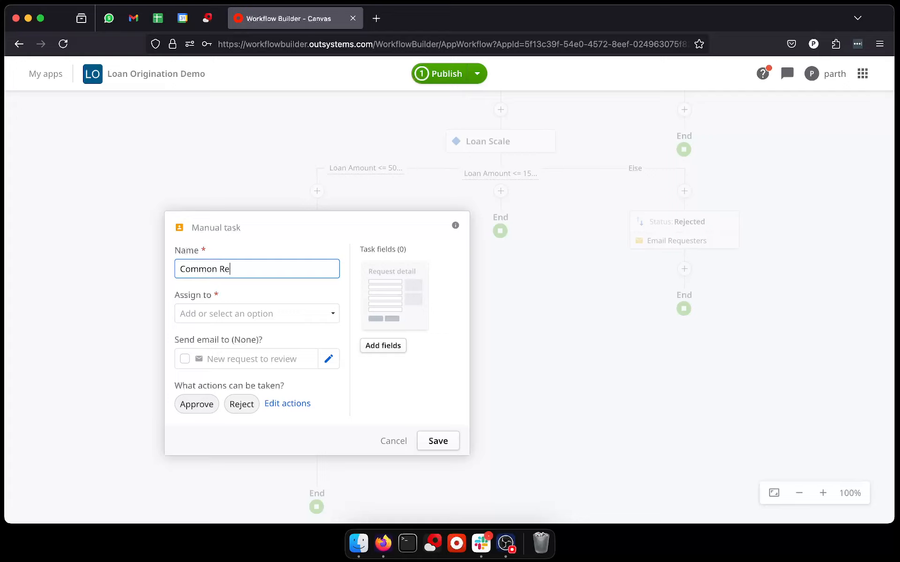
key("BackSpace")
key("BackSpace")
key("BackSpace")
key("BackSpace")
key("BackSpace")
key("BackSpace")
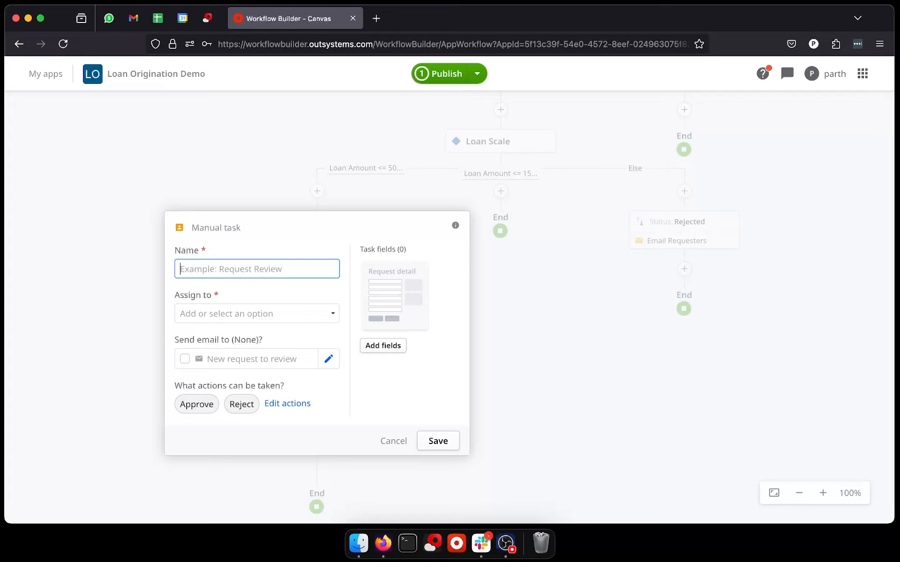
type("Assign to E1")
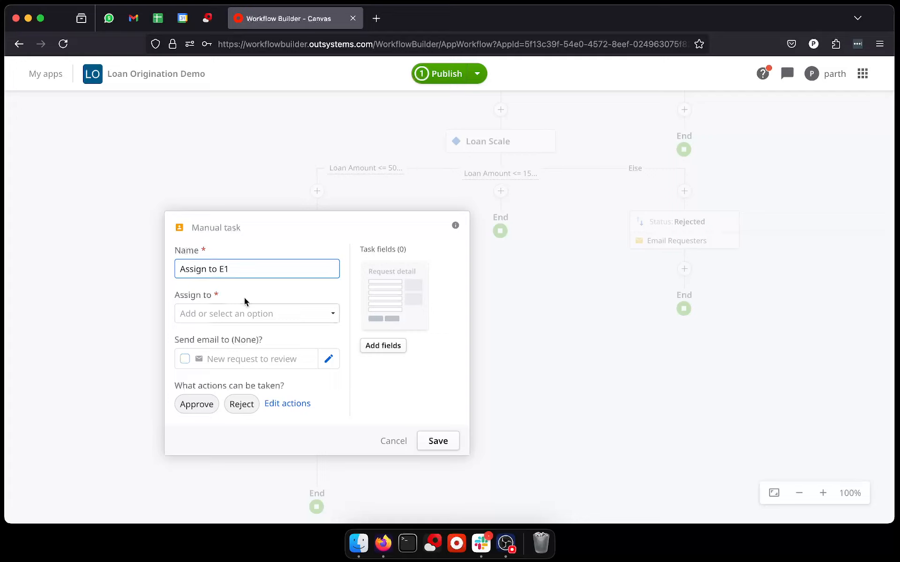
Step: Open group management from the task's assignee options and create a new group named G1
left_click(245, 313)
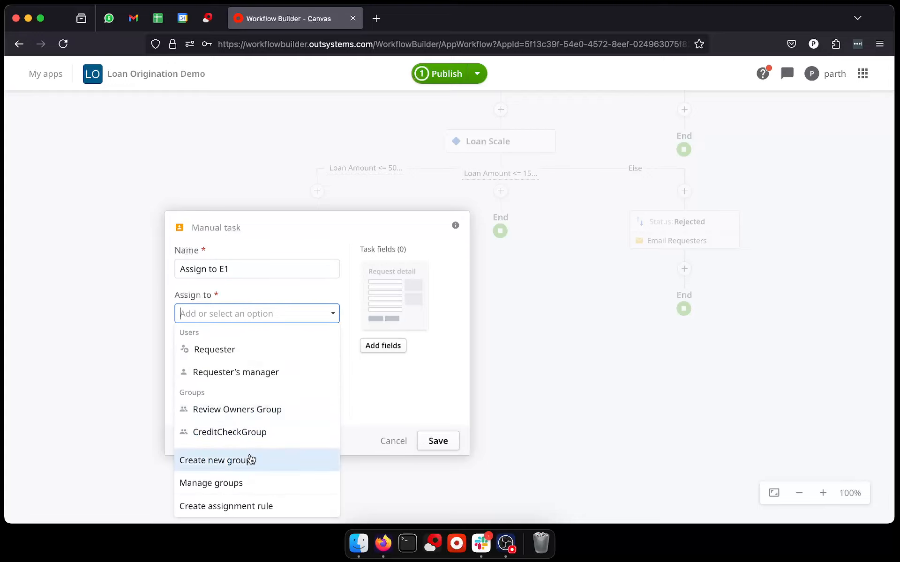
left_click(239, 486)
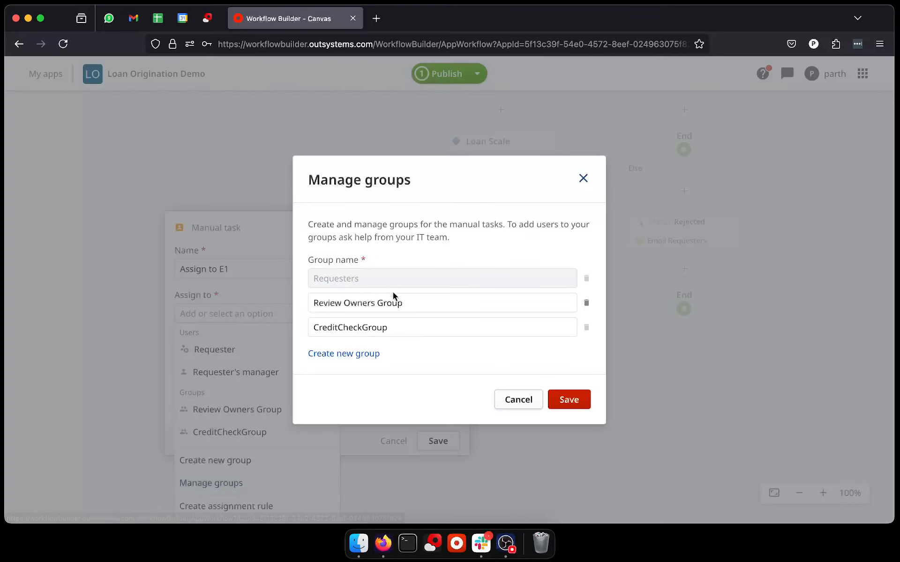
left_click(346, 355)
left_click(387, 331)
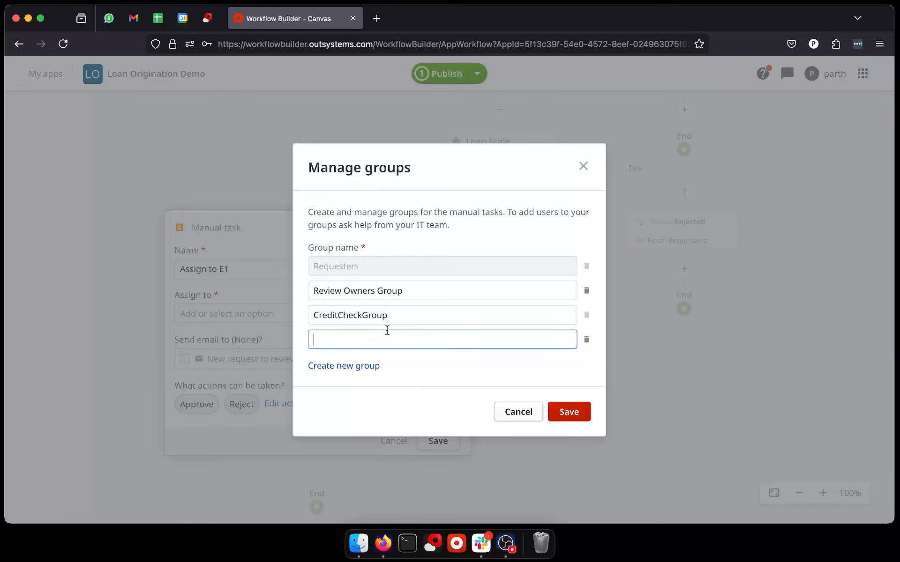
left_click(359, 372)
left_click(316, 326)
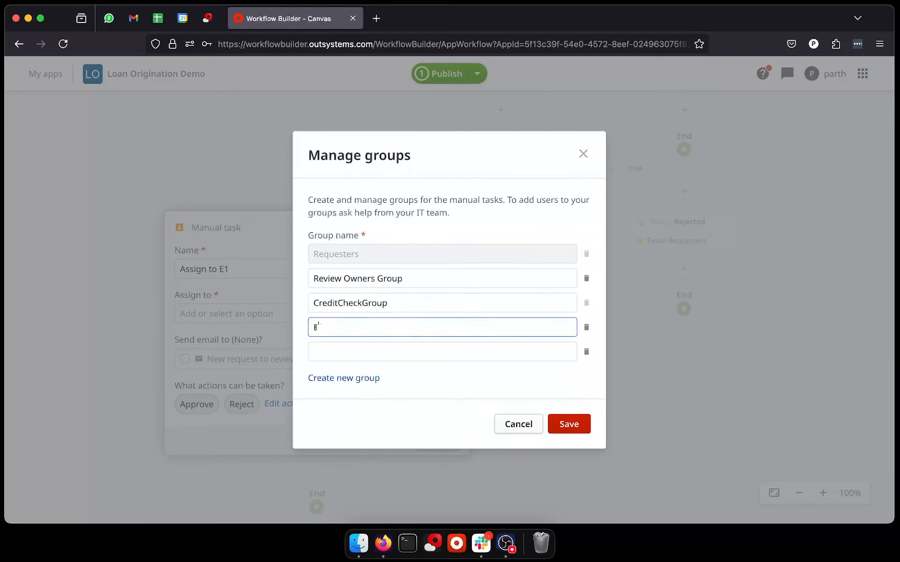
Step: Add the groups A2, P2 and C2 and save the group list
left_click(338, 346)
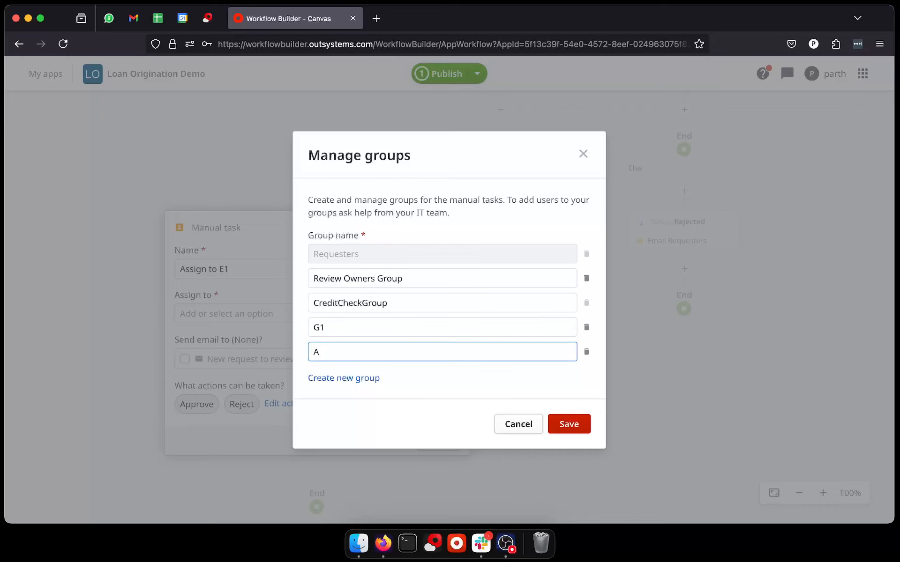
left_click(344, 378)
left_click(353, 368)
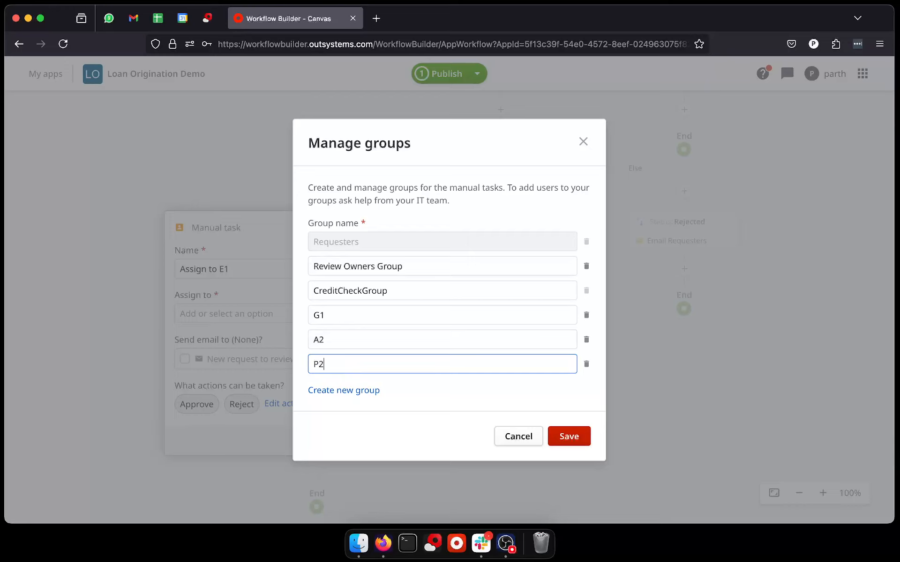
type("P2")
left_click(361, 391)
left_click(361, 380)
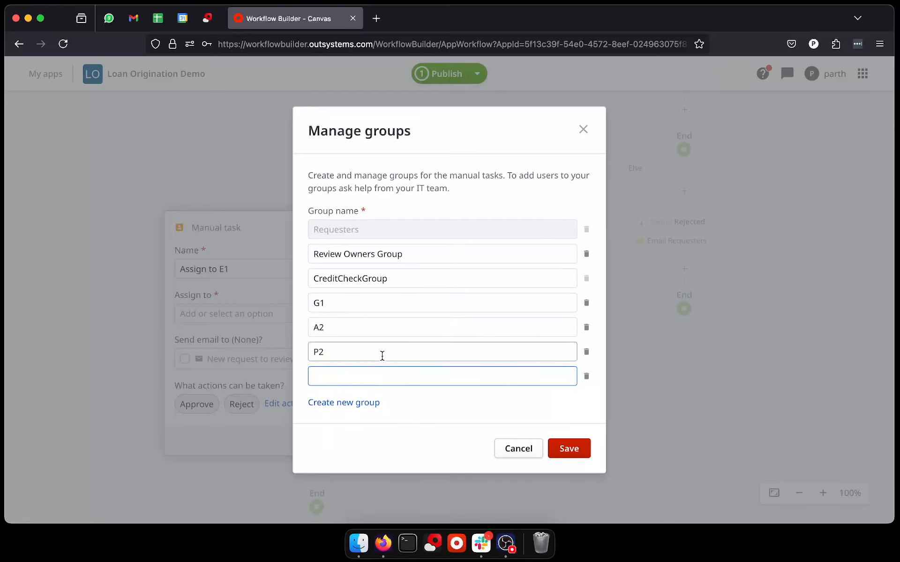
type("X2")
left_click(436, 400)
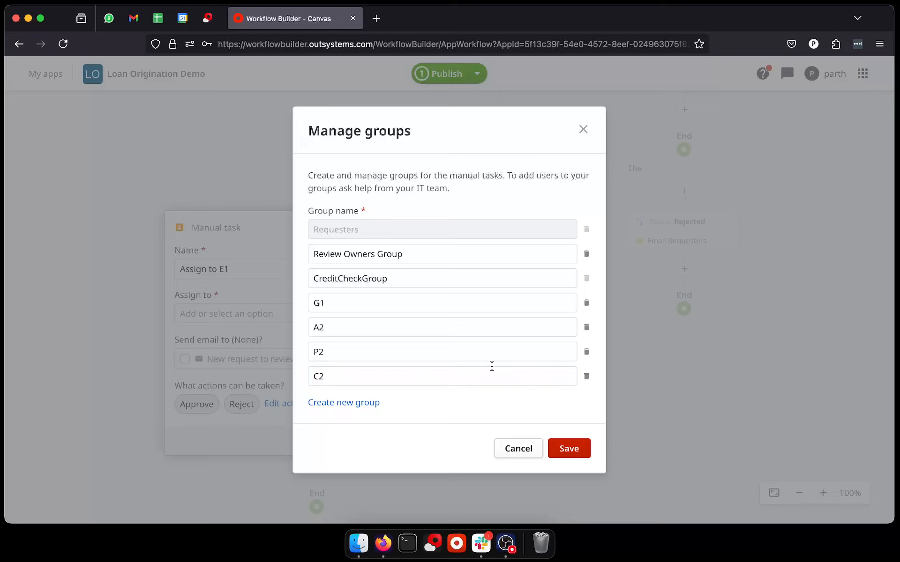
left_click(582, 451)
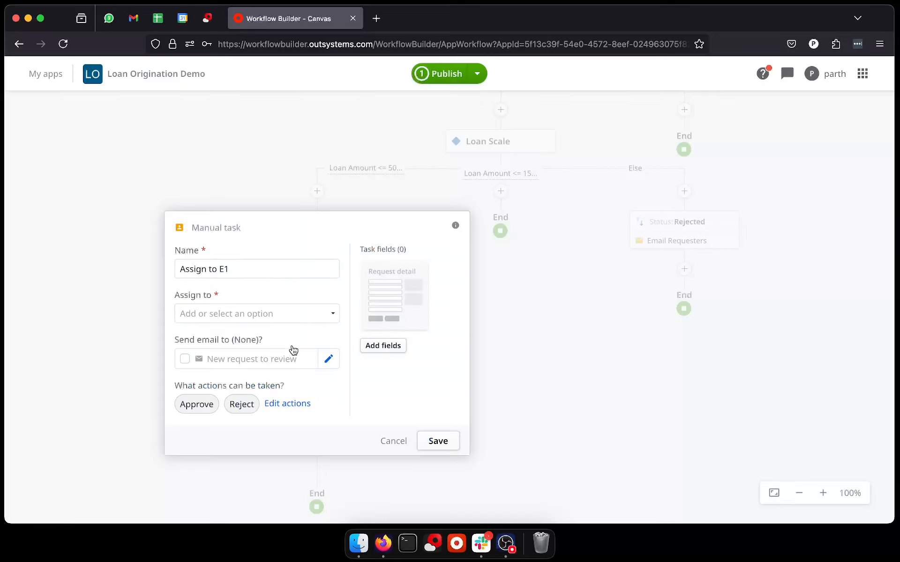
Step: Assign the manual task to group G1, rename it Assign to G1 and save it
left_click(272, 311)
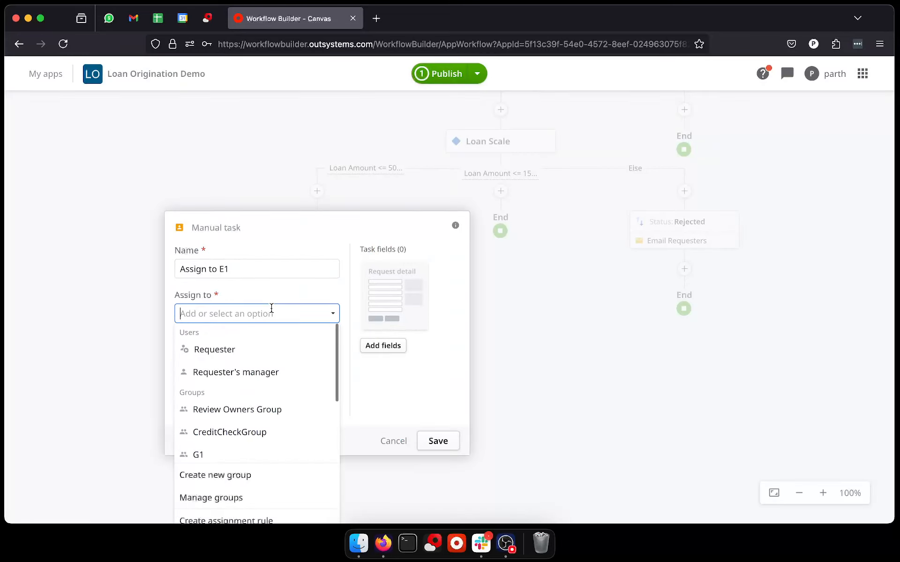
left_click(229, 455)
left_click(237, 269)
key("BackSpace")
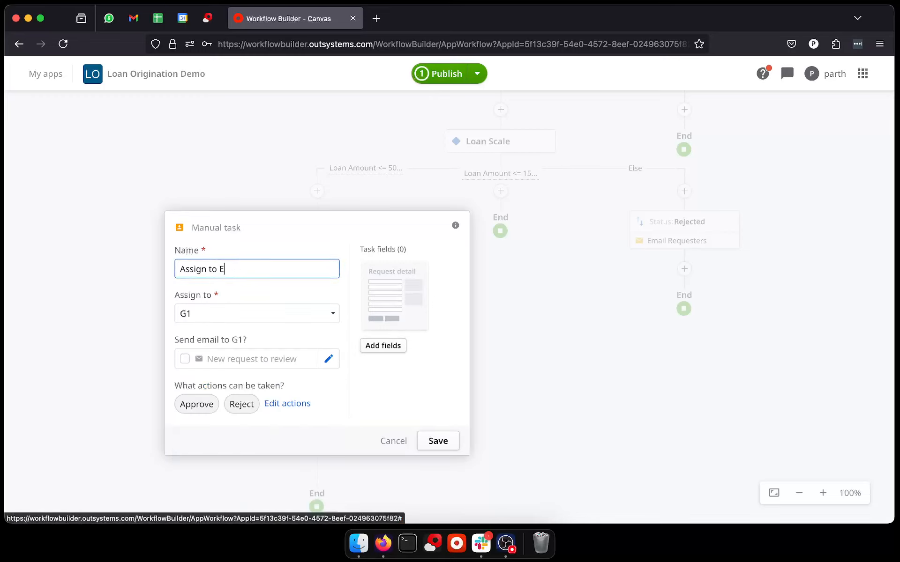
left_click(428, 438)
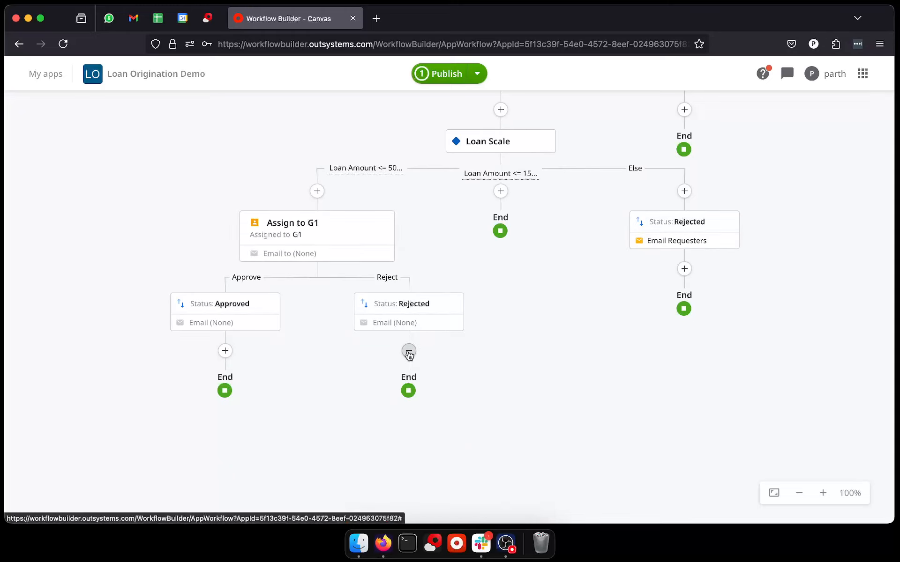
Step: Enable the requester email on both the Rejected and Approved status changes under Assign to G1
left_click(421, 309)
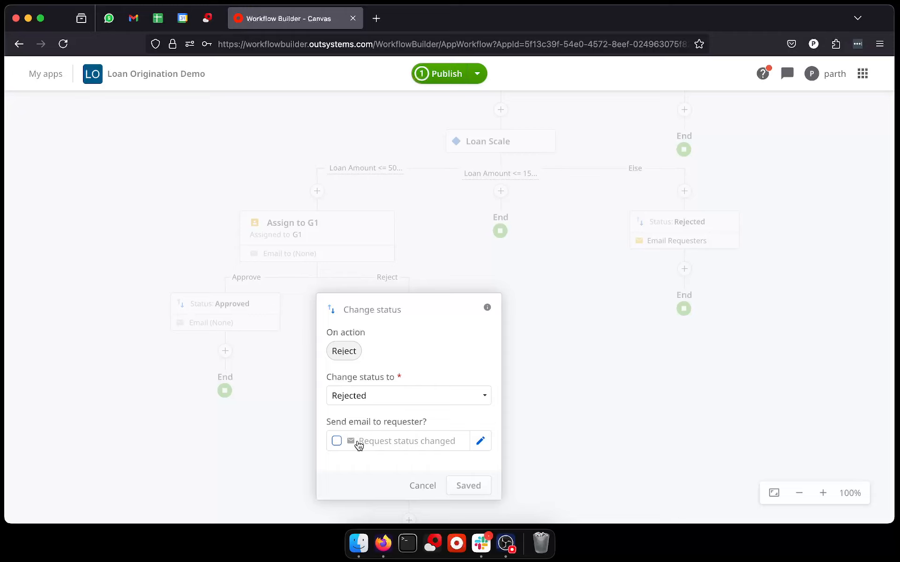
left_click(336, 441)
left_click(479, 481)
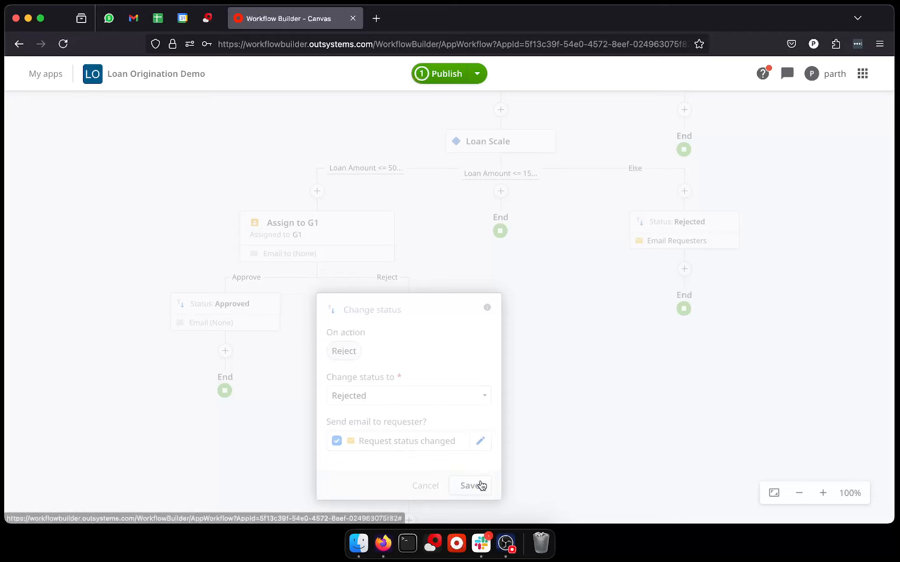
left_click(229, 323)
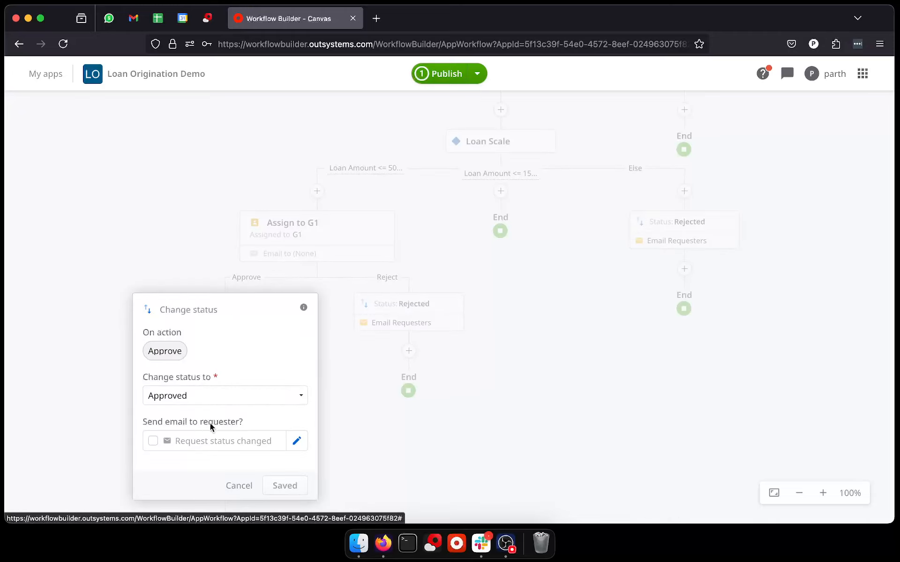
left_click(207, 443)
left_click(286, 485)
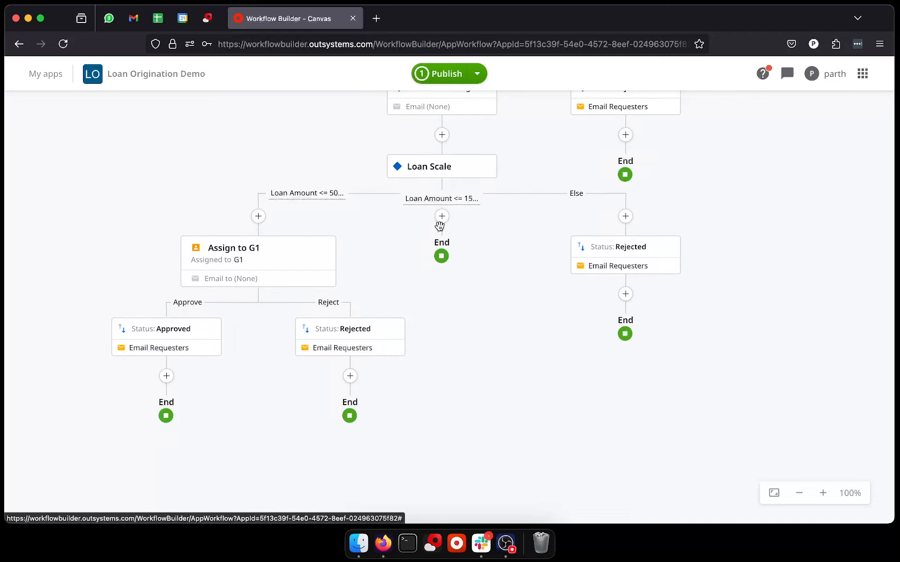
Step: Add a condition on Loan Scale's second loan amount branch, with a first rule of Loan Type is equal to Auto
left_click(442, 216)
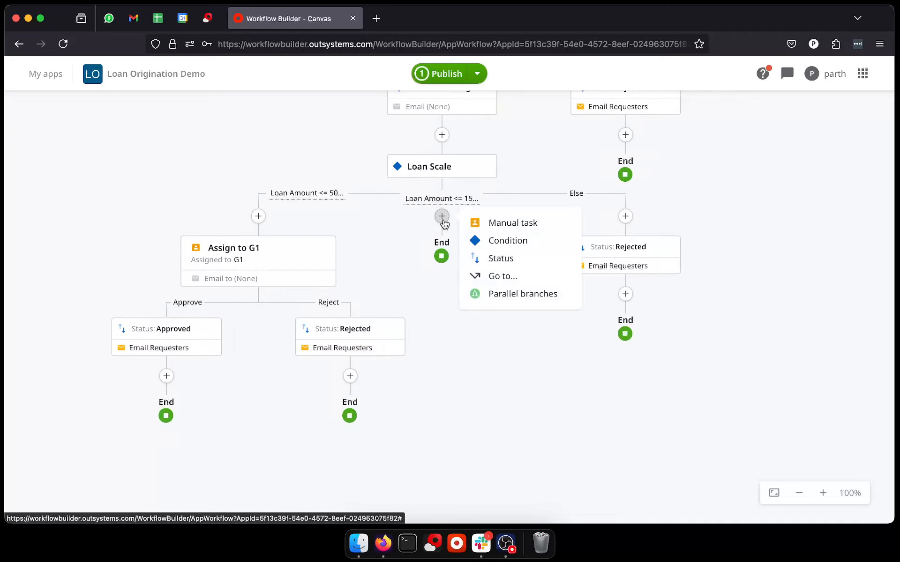
left_click(496, 242)
left_click(347, 330)
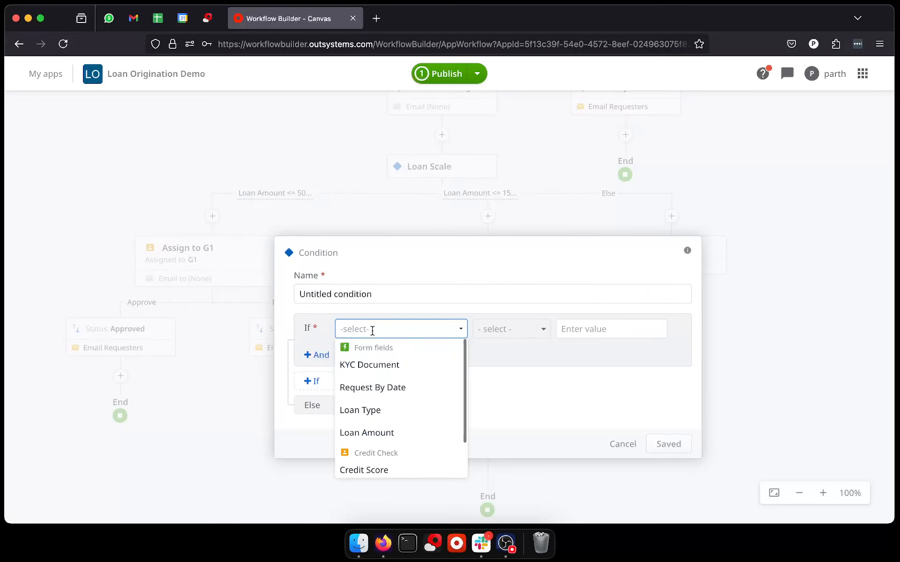
left_click(390, 411)
left_click(536, 329)
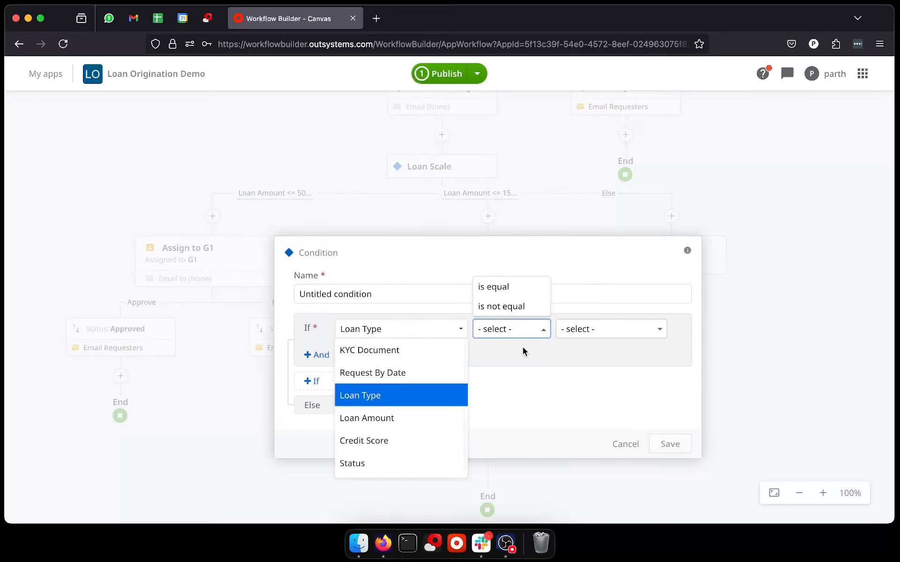
left_click(532, 333)
left_click(525, 290)
left_click(586, 328)
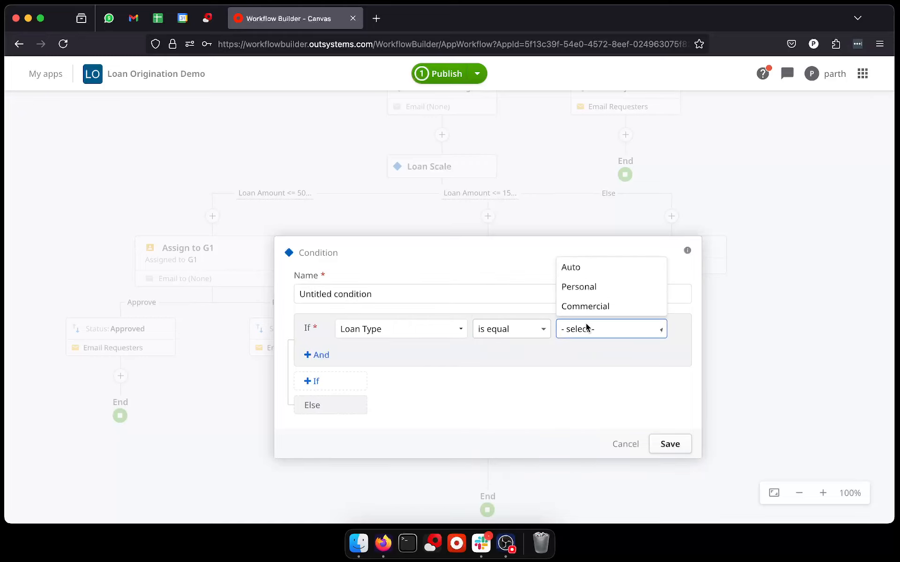
left_click(611, 285)
left_click(603, 329)
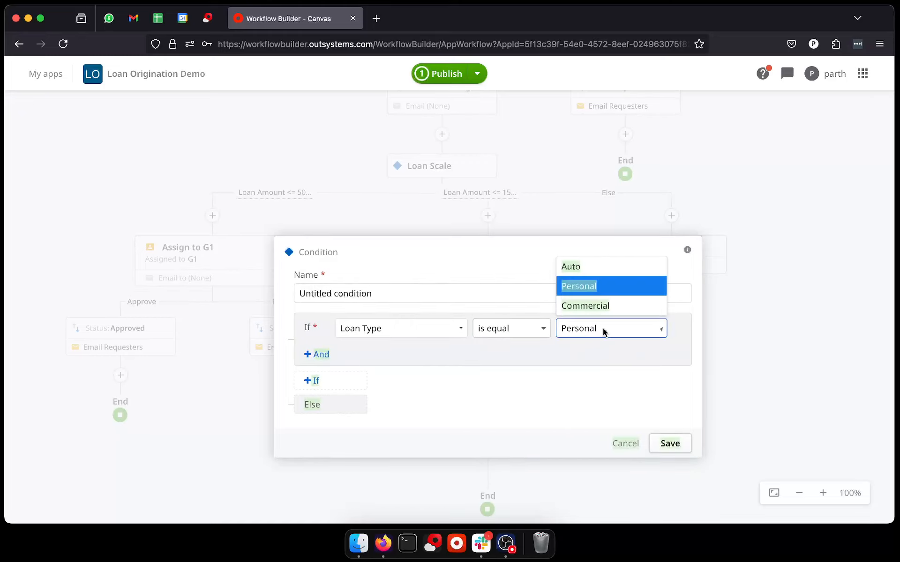
left_click(612, 269)
Step: Add a second If rule to the condition, Loan Type is equal to Personal, and save the condition
left_click(319, 380)
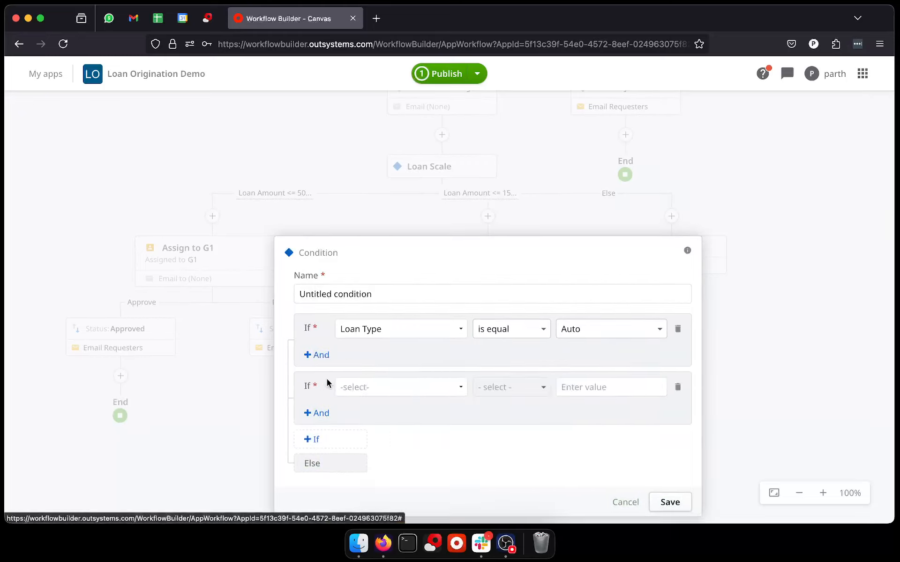
left_click(394, 386)
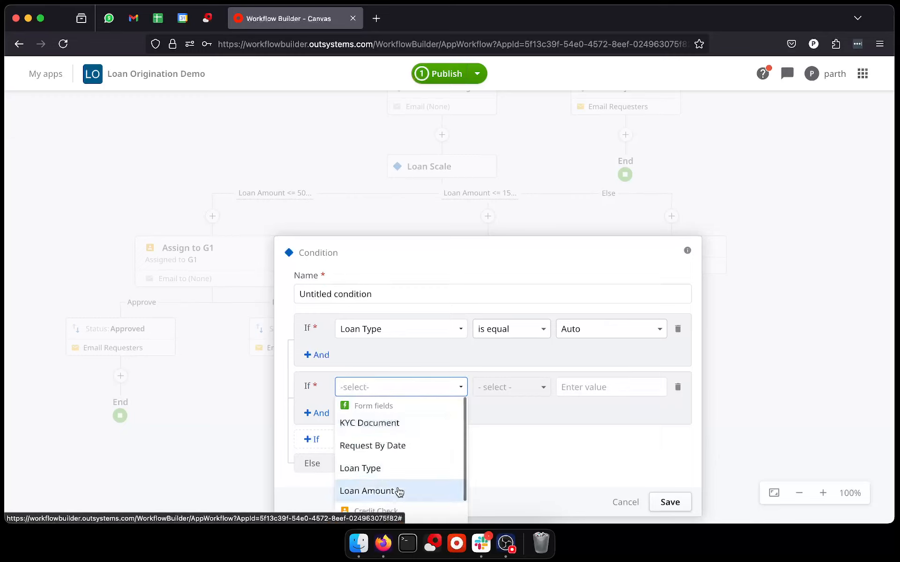
left_click(397, 491)
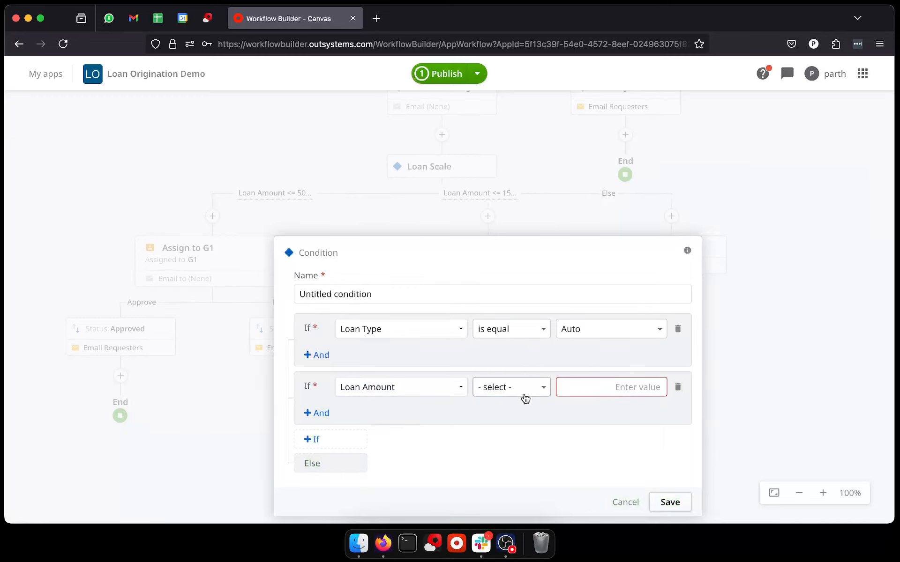
left_click(524, 395)
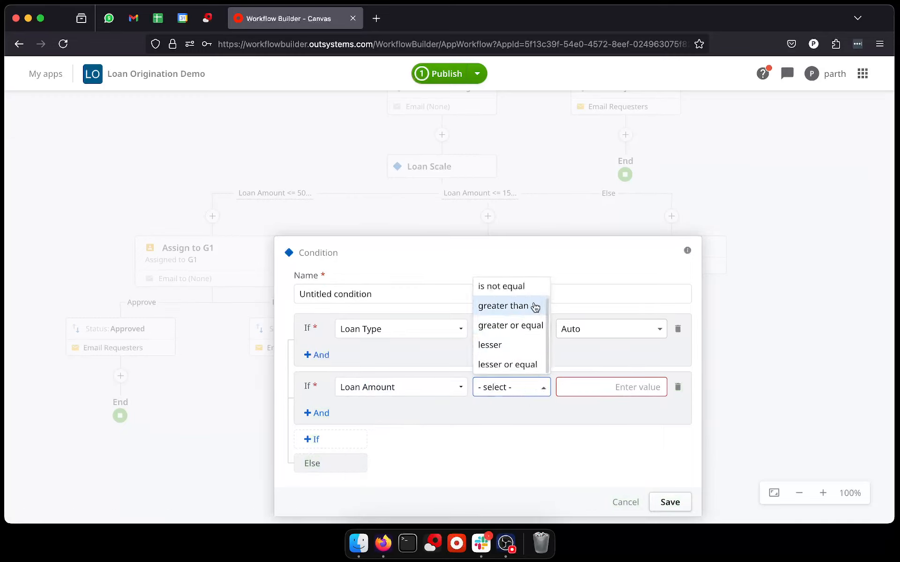
left_click(459, 390)
left_click(458, 389)
left_click(409, 476)
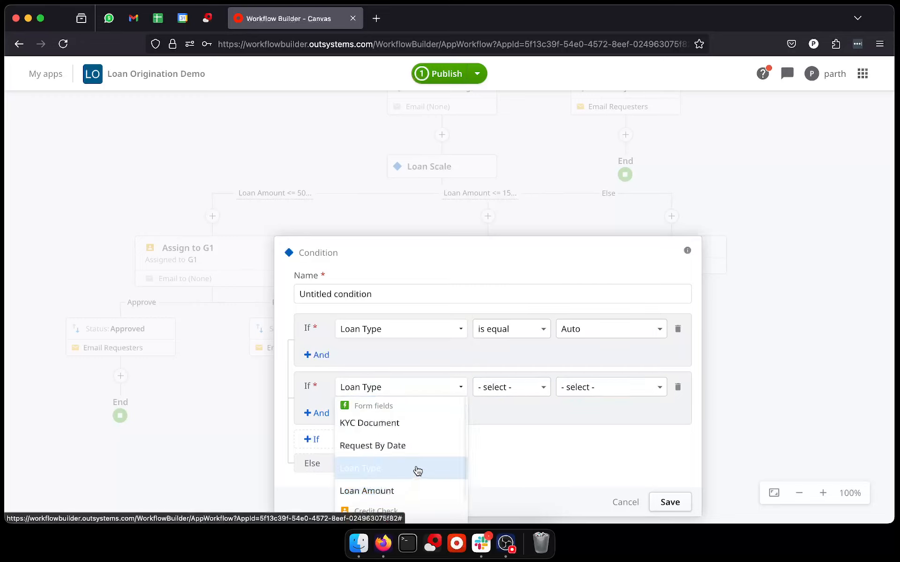
left_click(524, 393)
left_click(521, 353)
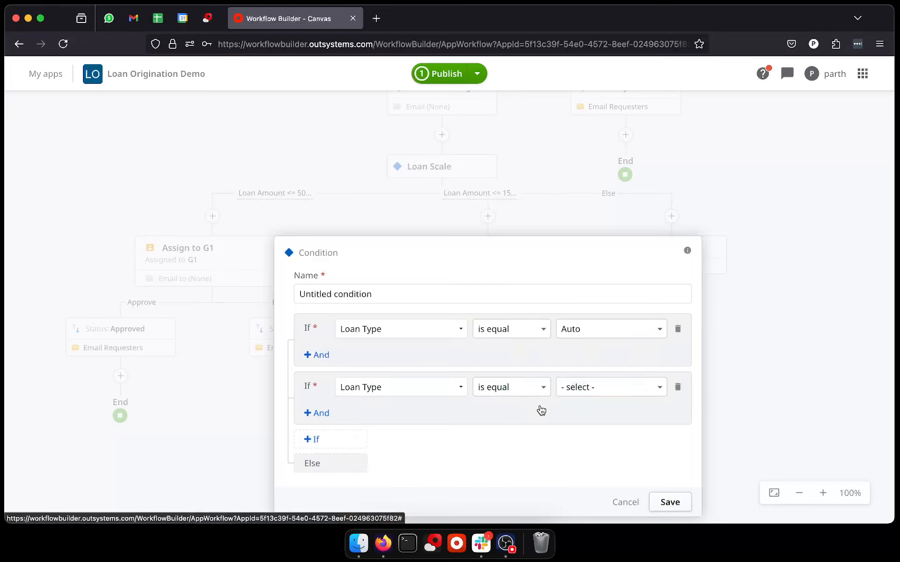
left_click(593, 404)
left_click(593, 344)
left_click(670, 502)
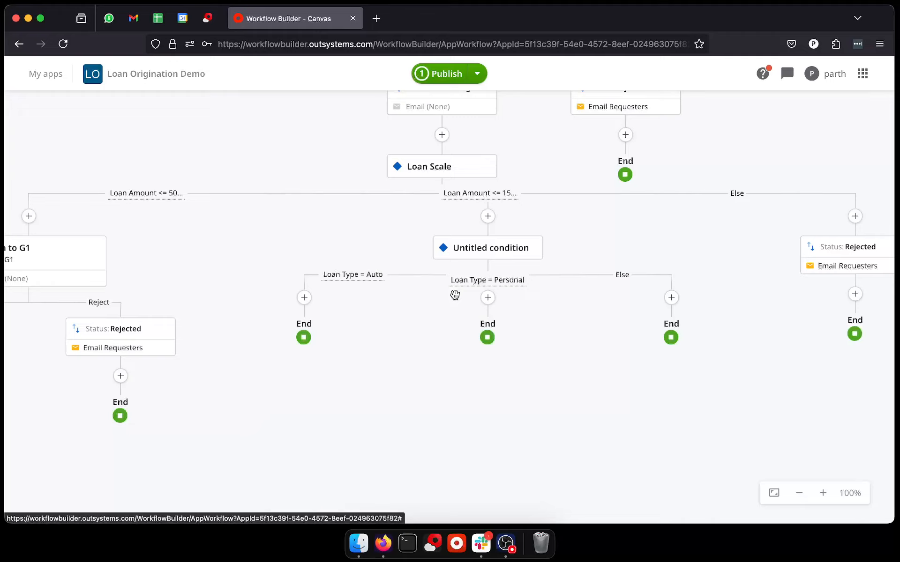
Step: Add a manual task named Assign to A2 on the Loan Type = Auto branch, assigned to group A2
left_click(304, 298)
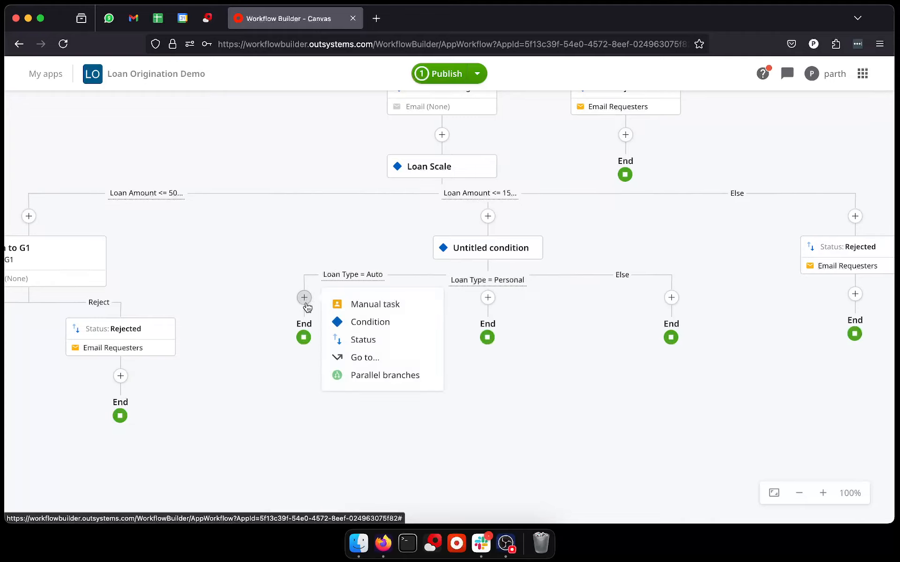
left_click(370, 306)
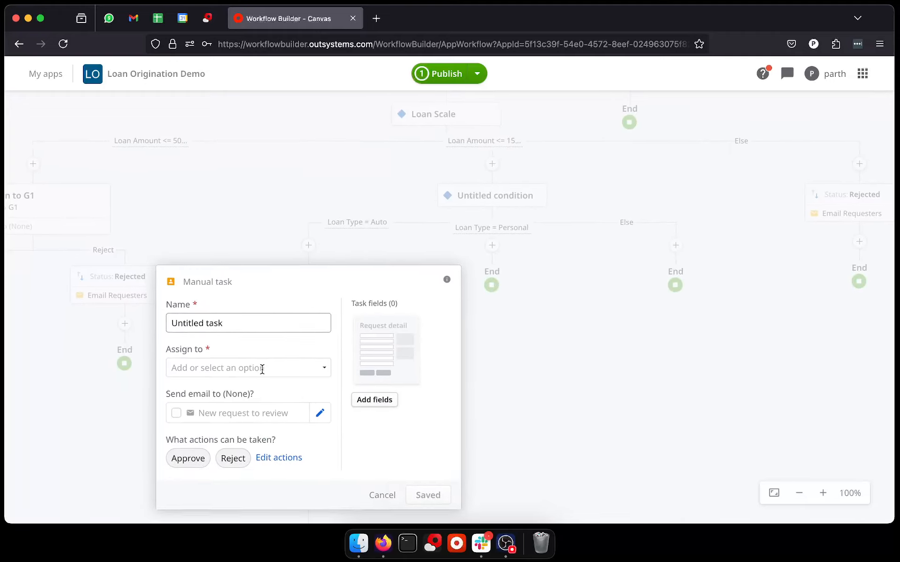
left_click(233, 318)
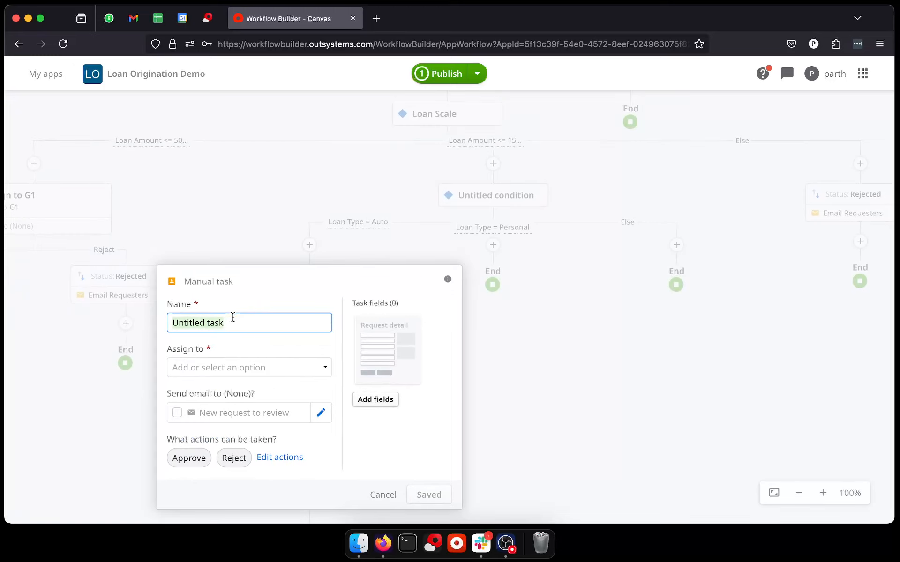
type("Assign to A2")
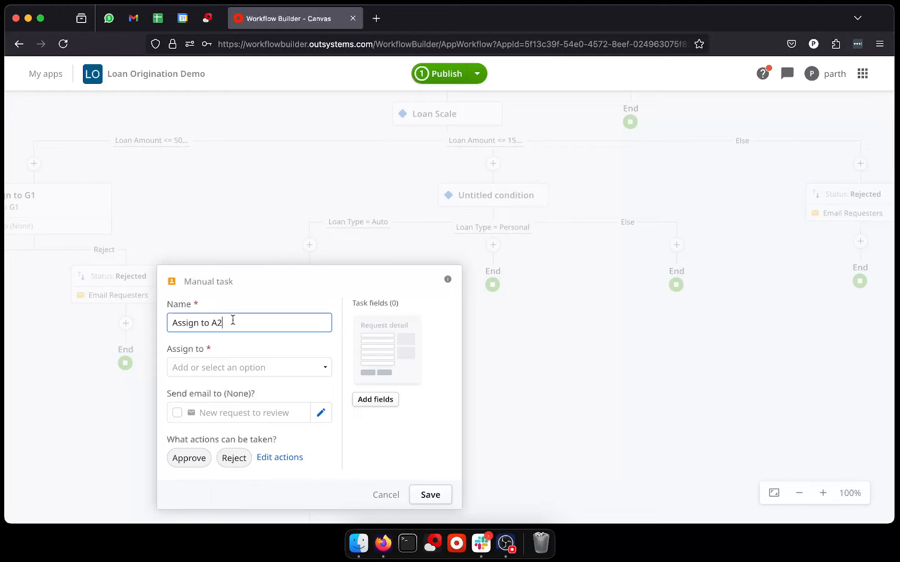
left_click(227, 366)
scroll(230, 469, "down", 5)
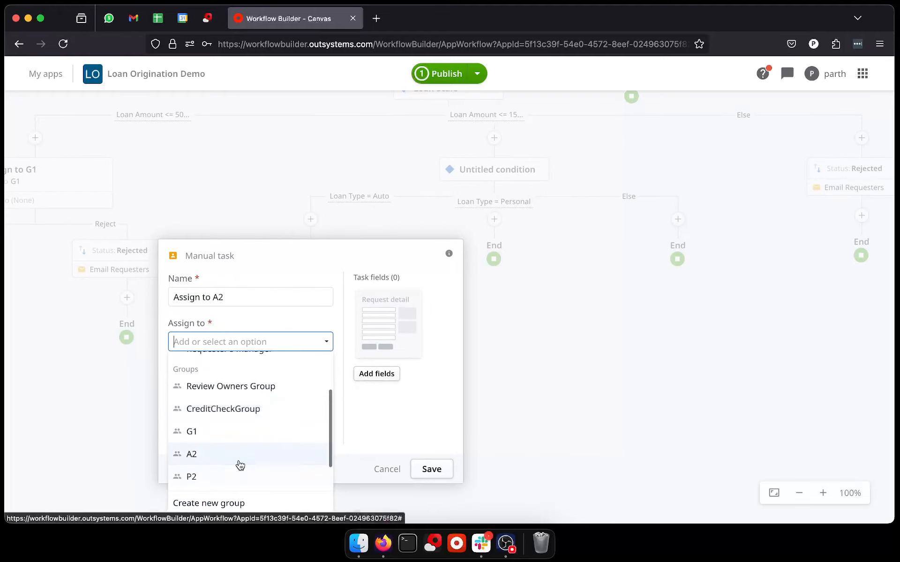
left_click(240, 454)
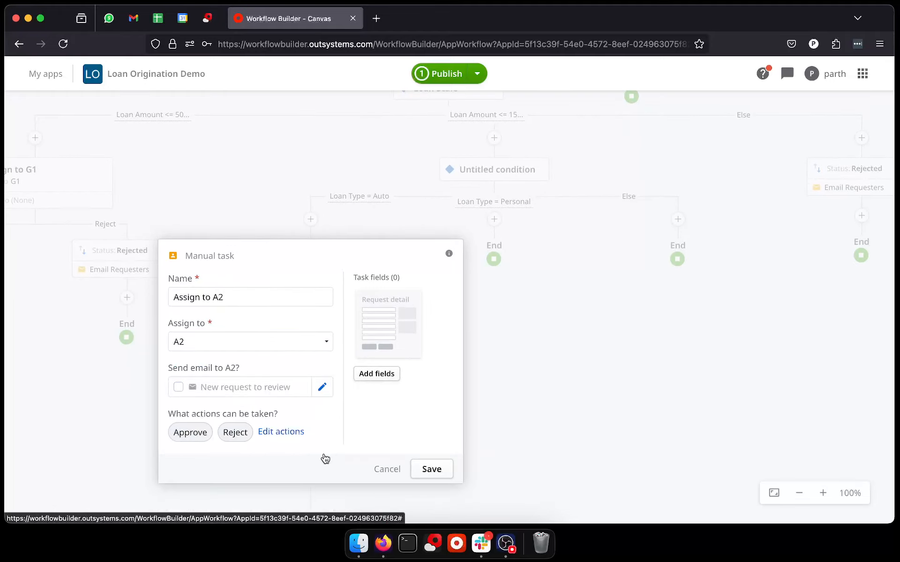
left_click(428, 469)
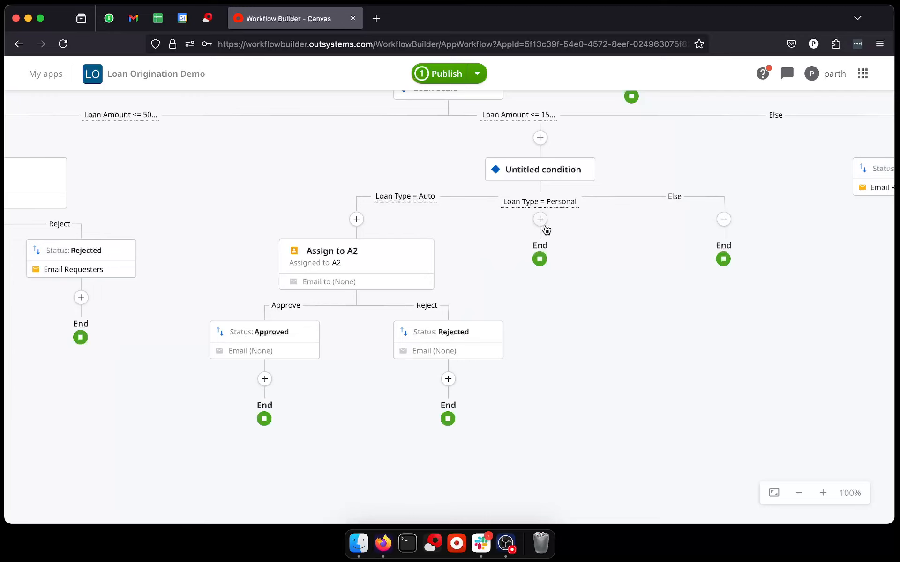
left_click(541, 220)
left_click(602, 248)
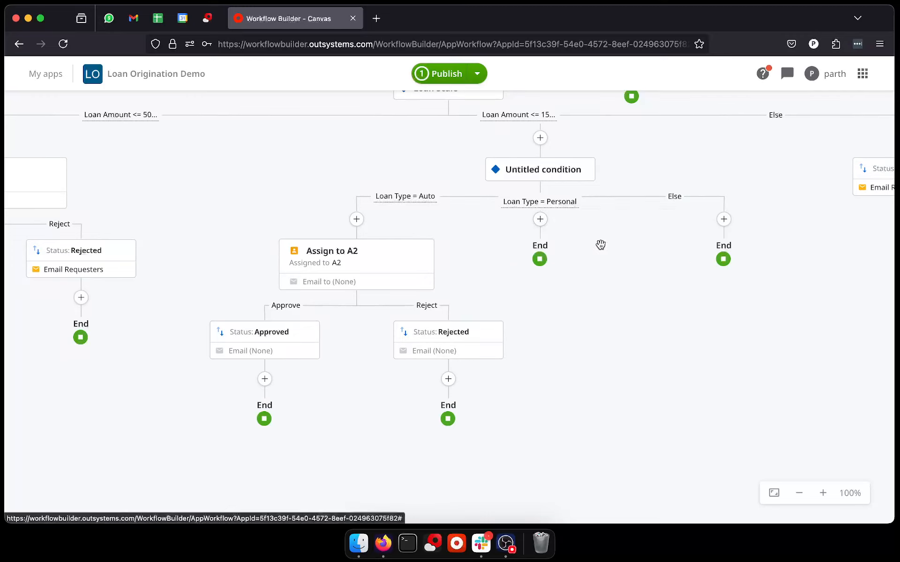
left_click(441, 296)
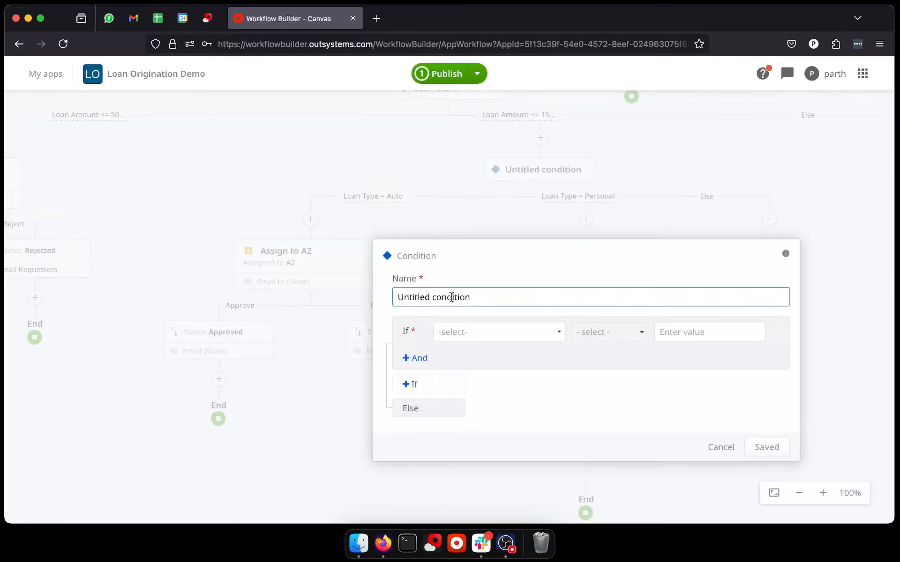
triple_click(439, 297)
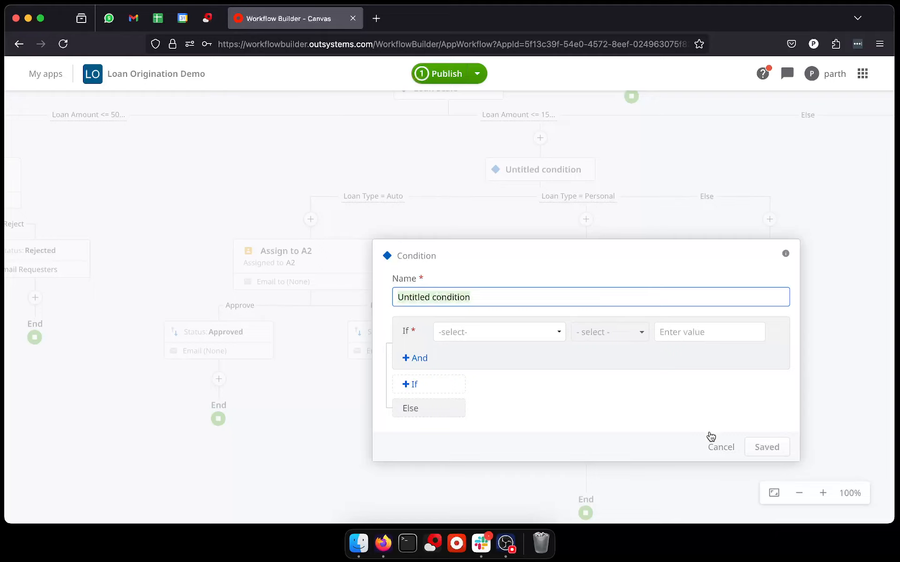
left_click(717, 448)
Step: Add a manual task named Assign to P2 on the Loan Type = Personal branch, assigned to group P2
left_click(541, 219)
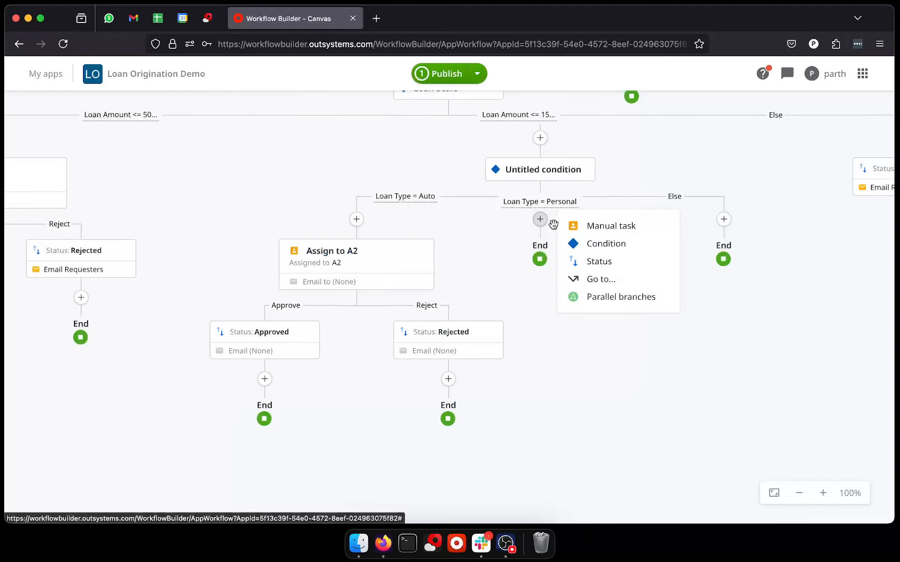
left_click(613, 225)
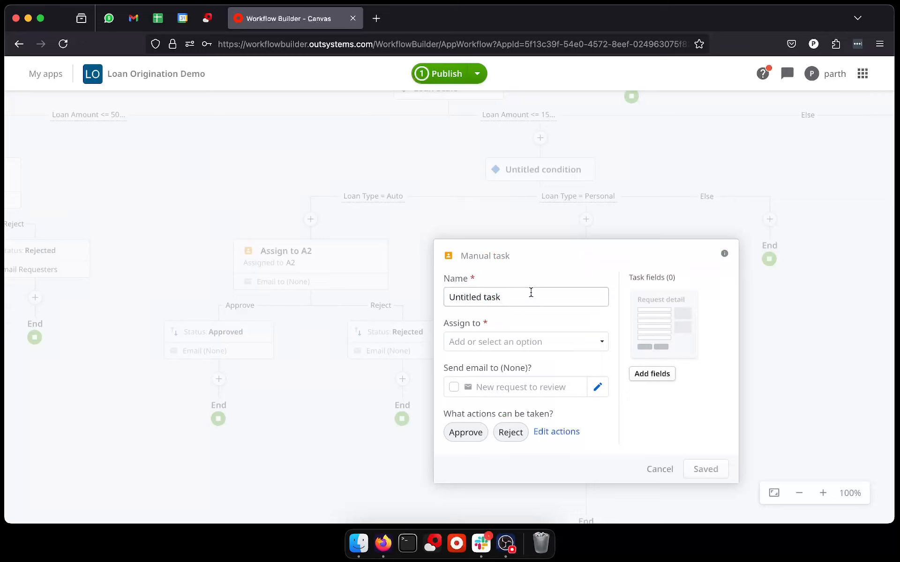
triple_click(530, 295)
type("Assign to P2")
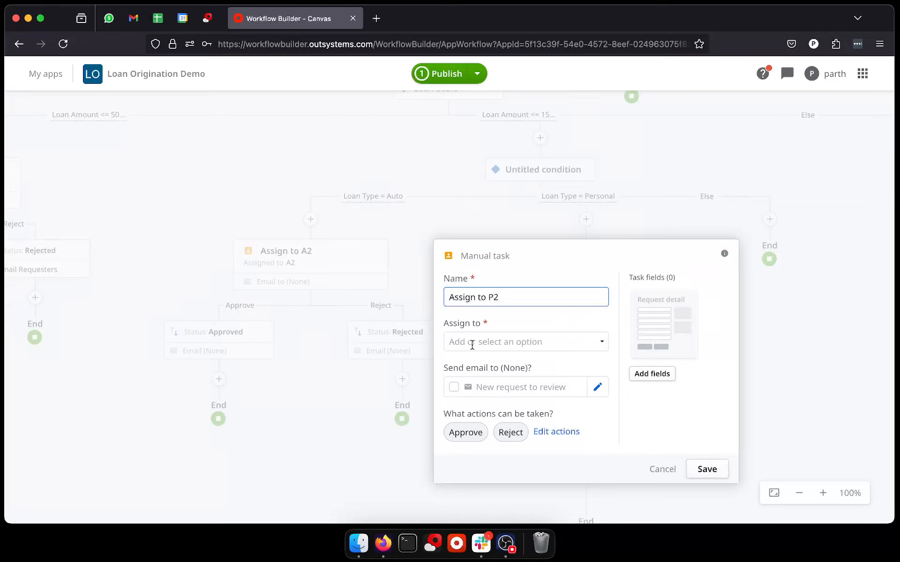
left_click(472, 345)
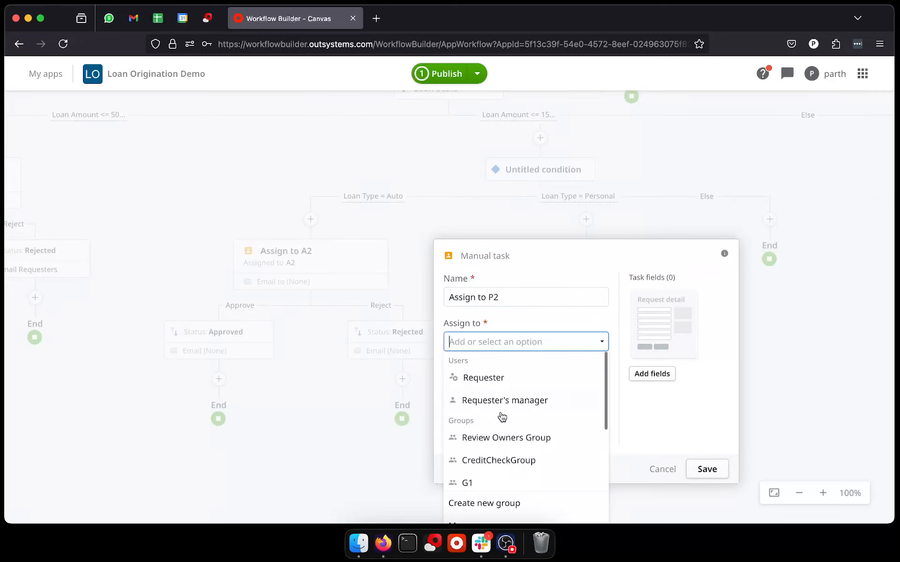
scroll(508, 449, "down", 3)
left_click(501, 453)
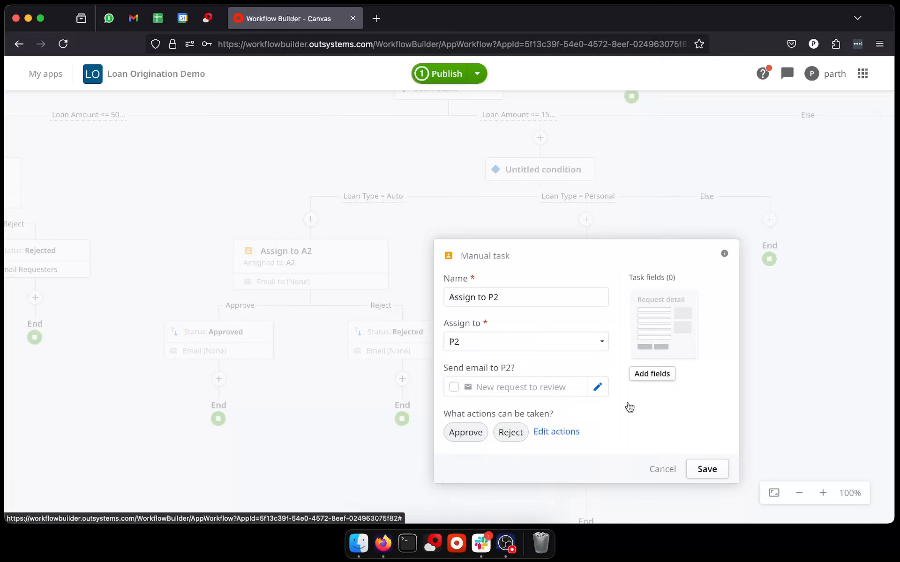
left_click(703, 469)
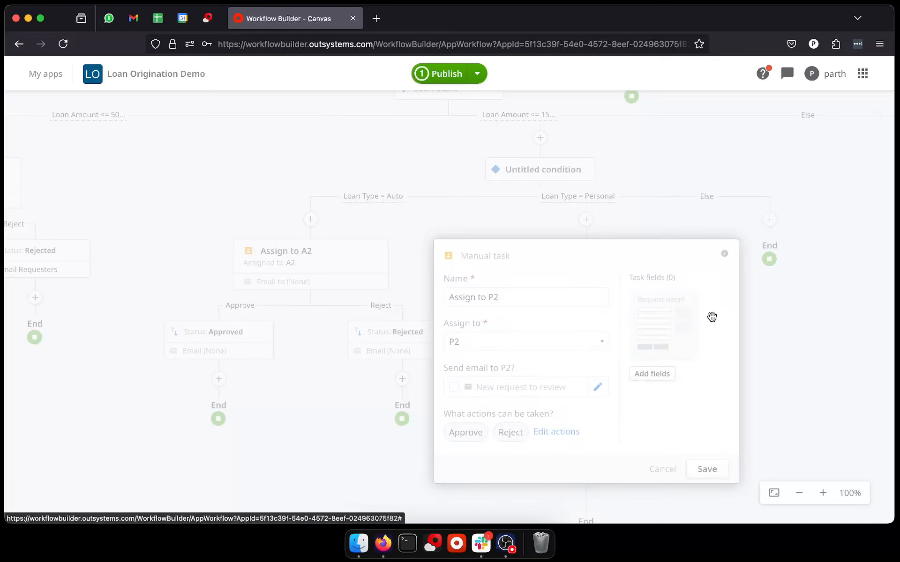
Step: Add a manual task named Assign to C2 on the loan type condition's Else branch, assigned to group C2
left_click(816, 221)
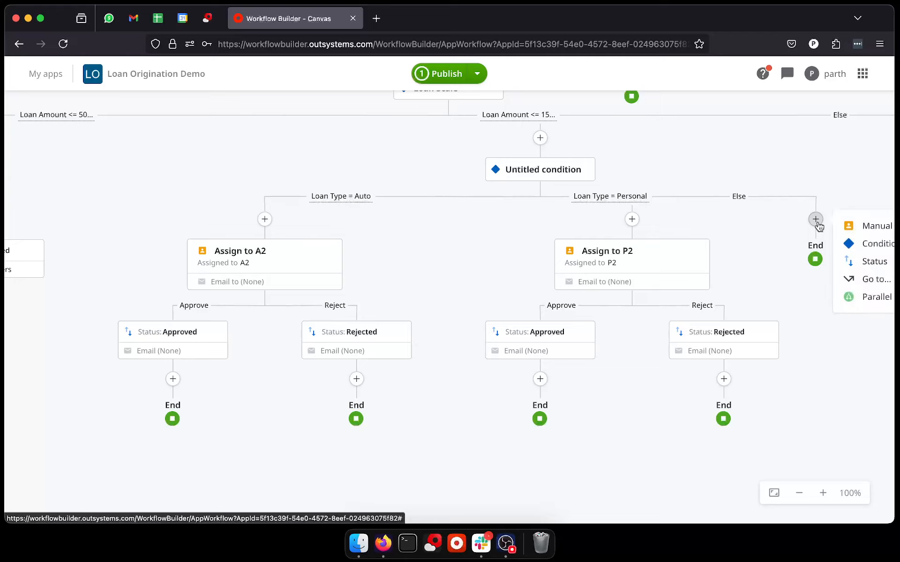
left_click_drag(752, 231, 515, 253)
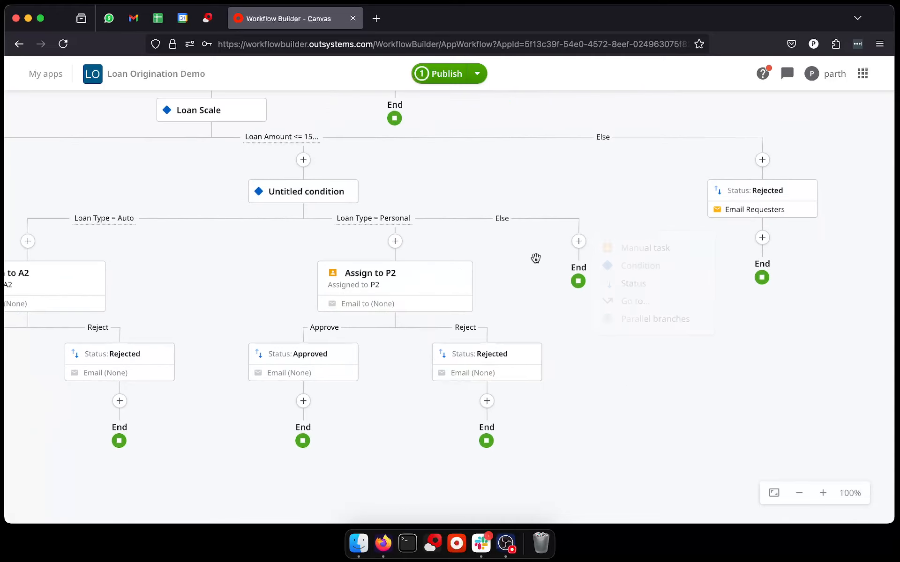
left_click(580, 242)
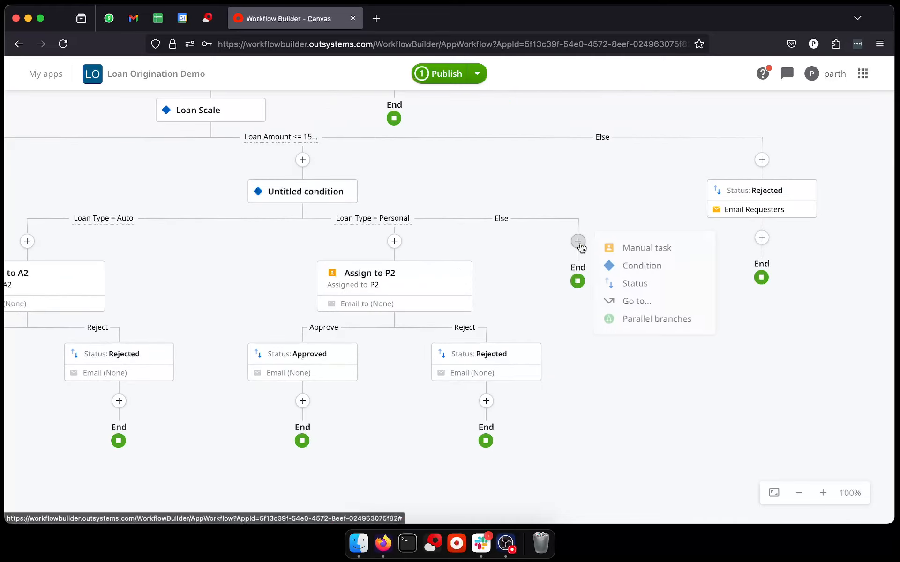
left_click(621, 248)
left_click(588, 320)
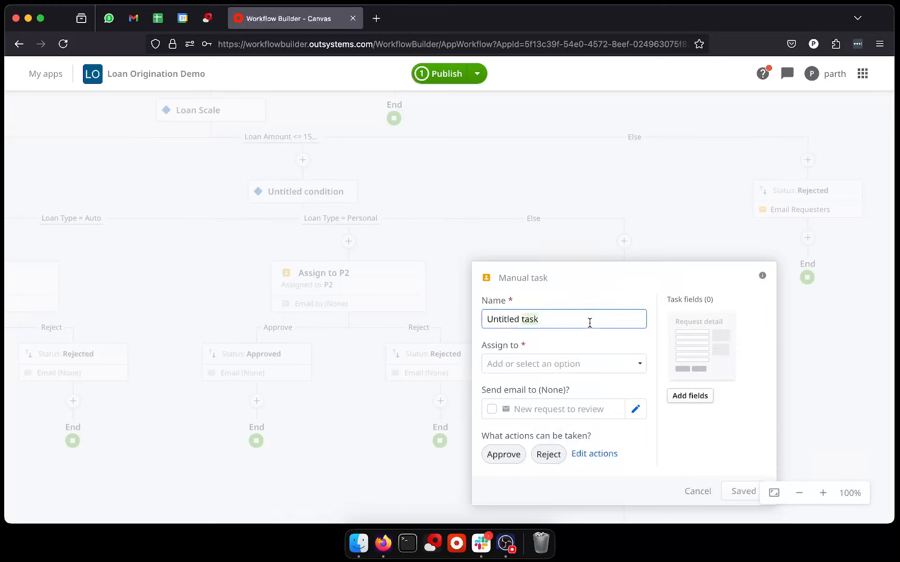
key("BackSpace")
key("BackSpace")
key("BackSpace")
key("BackSpace")
key("BackSpace")
key("BackSpace")
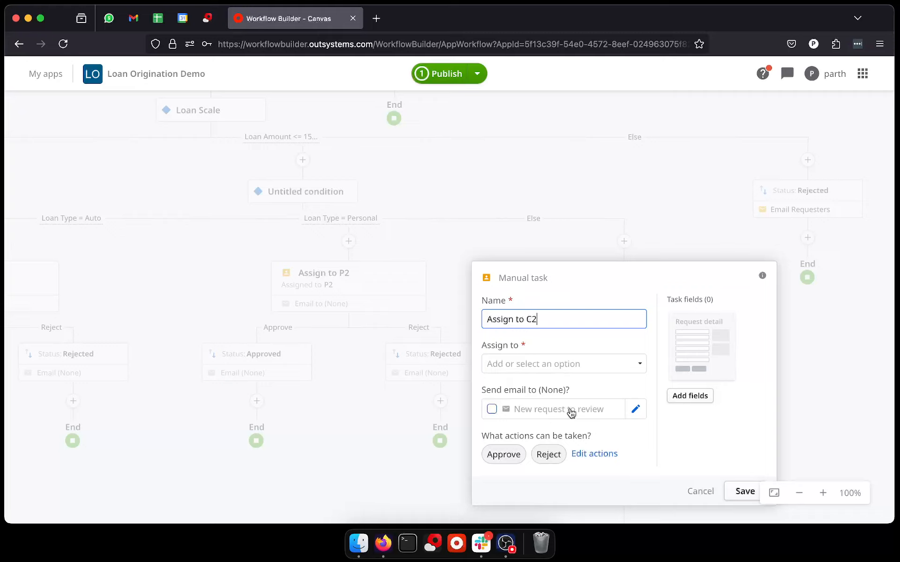
left_click(550, 362)
scroll(569, 419, "down", 3)
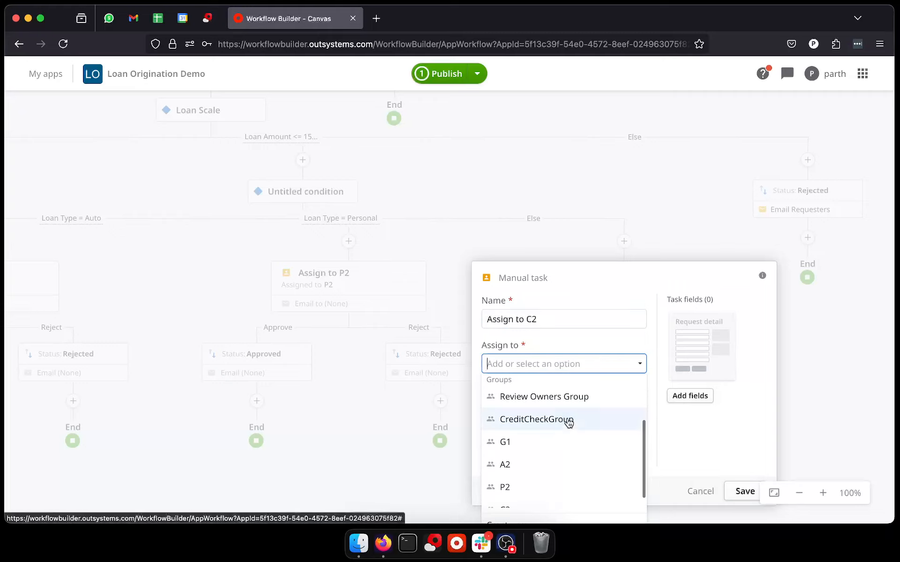
scroll(562, 468, "down", 1)
left_click(547, 494)
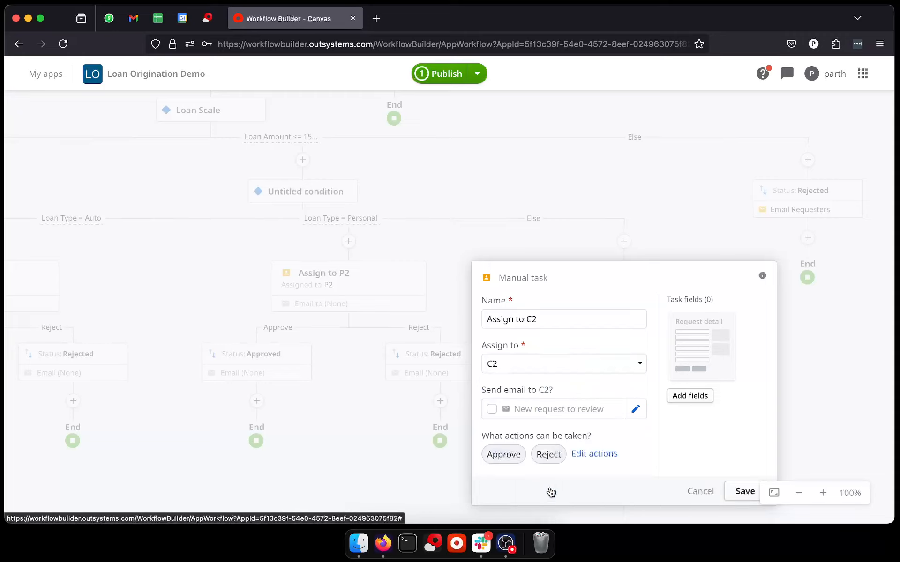
left_click(735, 487)
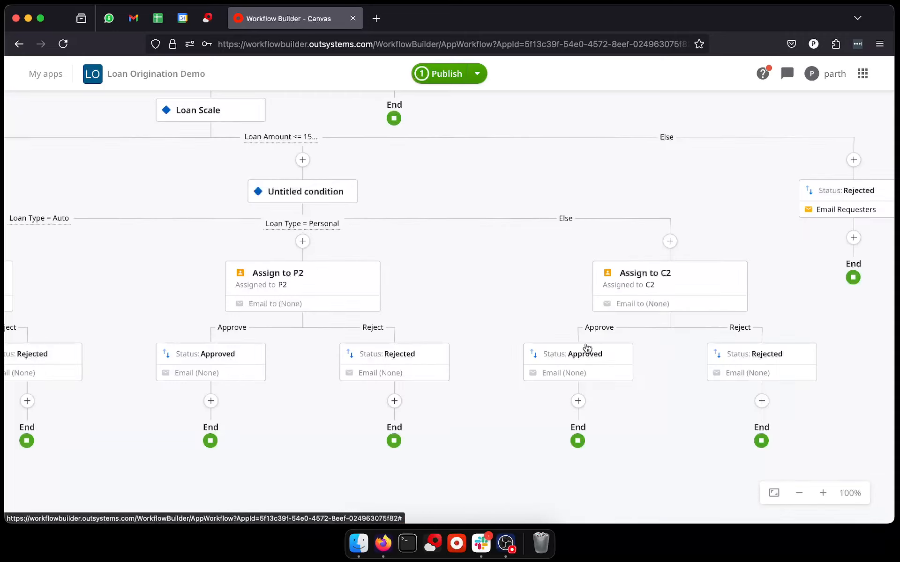
Step: Publish the Loan Origination Demo app
left_click_drag(467, 284, 691, 305)
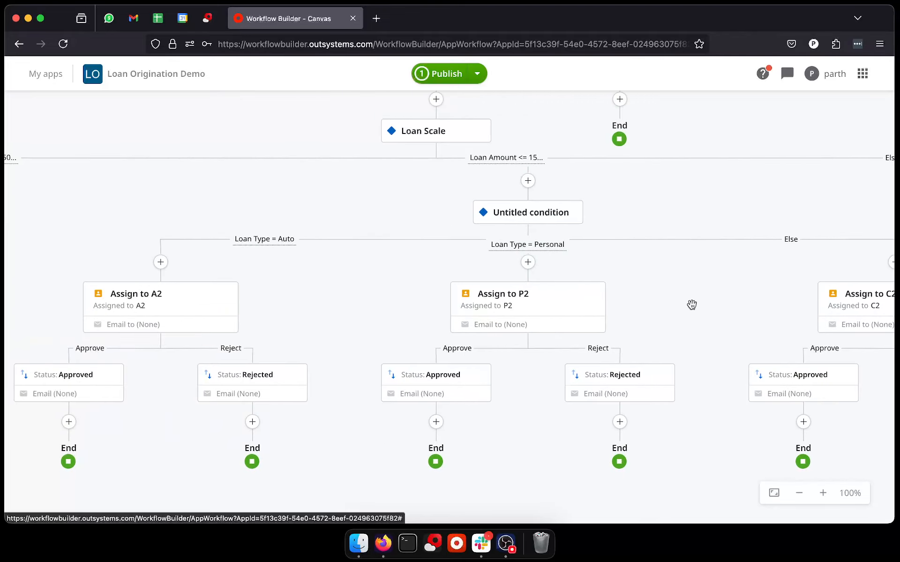
left_click_drag(381, 287, 273, 338)
left_click(424, 74)
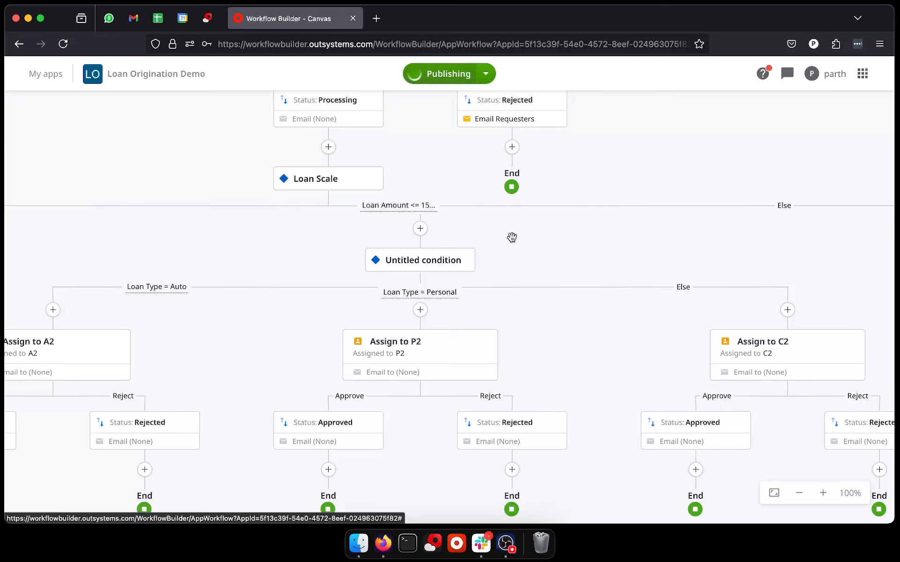
left_click_drag(592, 256, 383, 244)
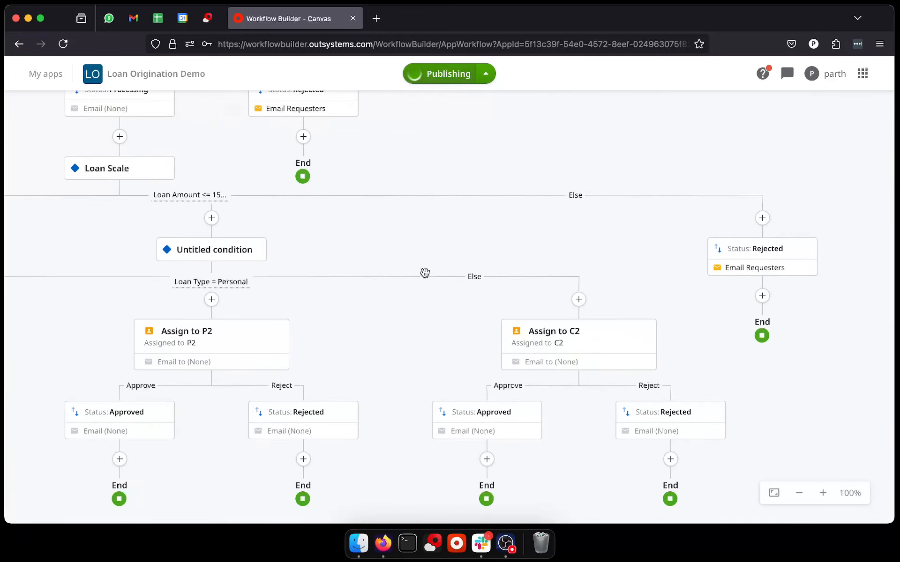
left_click(509, 544)
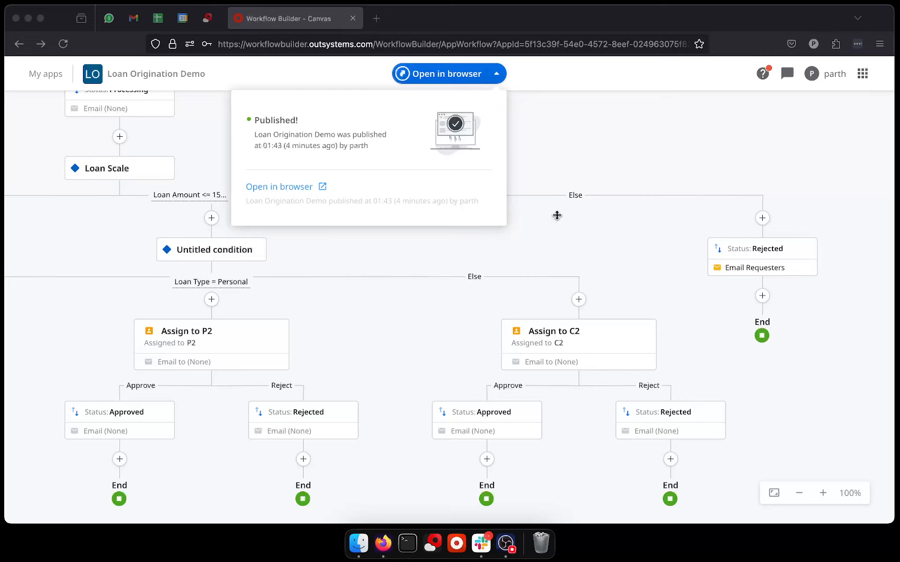
left_click(433, 14)
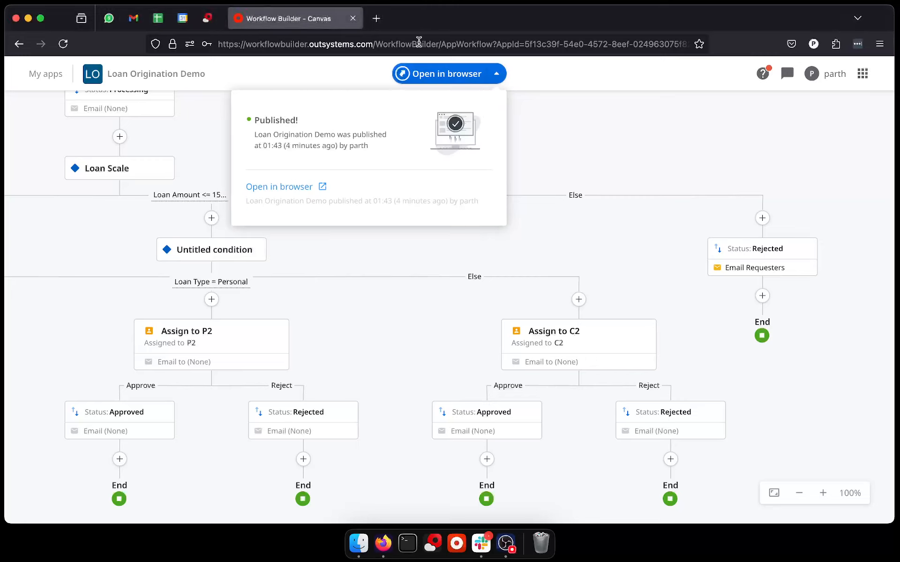
Step: Open the published app in the browser and log in as Requester
left_click(419, 79)
left_click(419, 76)
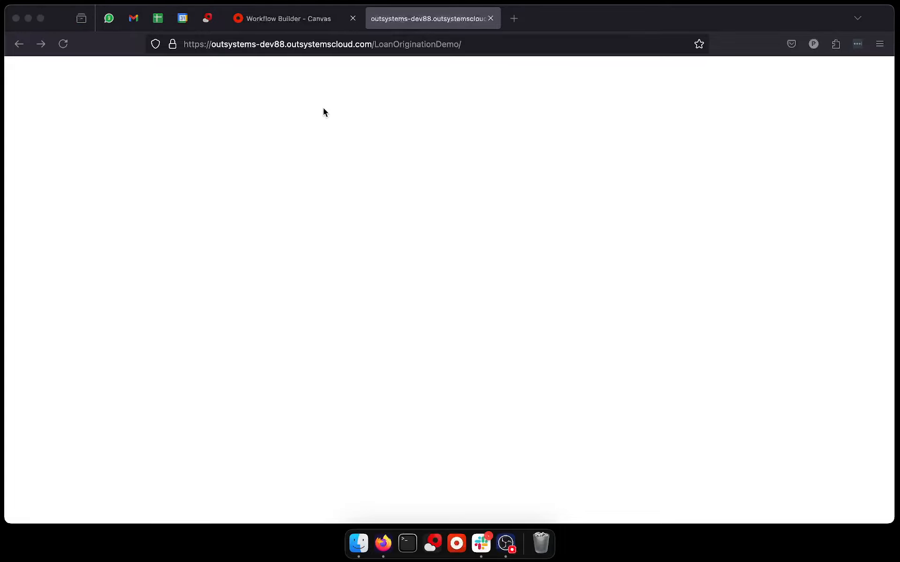
left_click(867, 381)
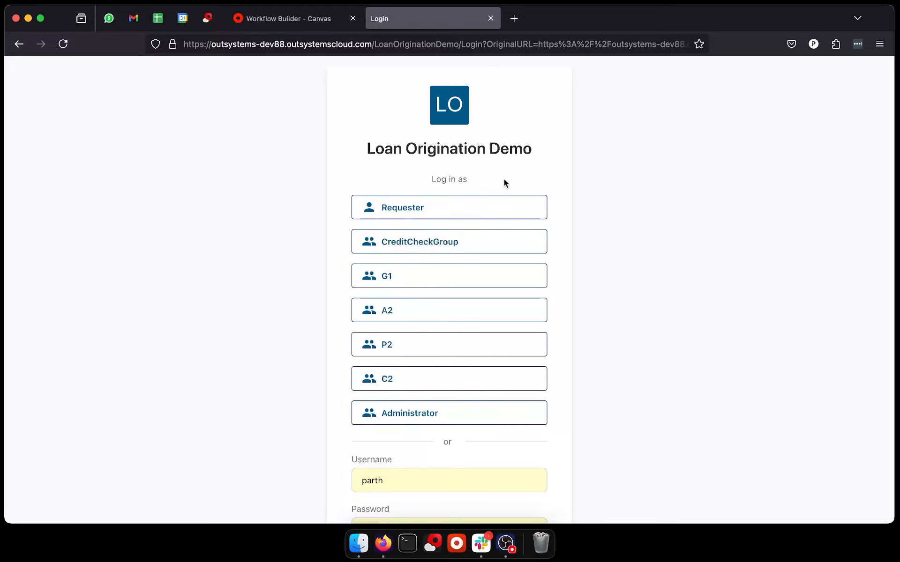
left_click(448, 209)
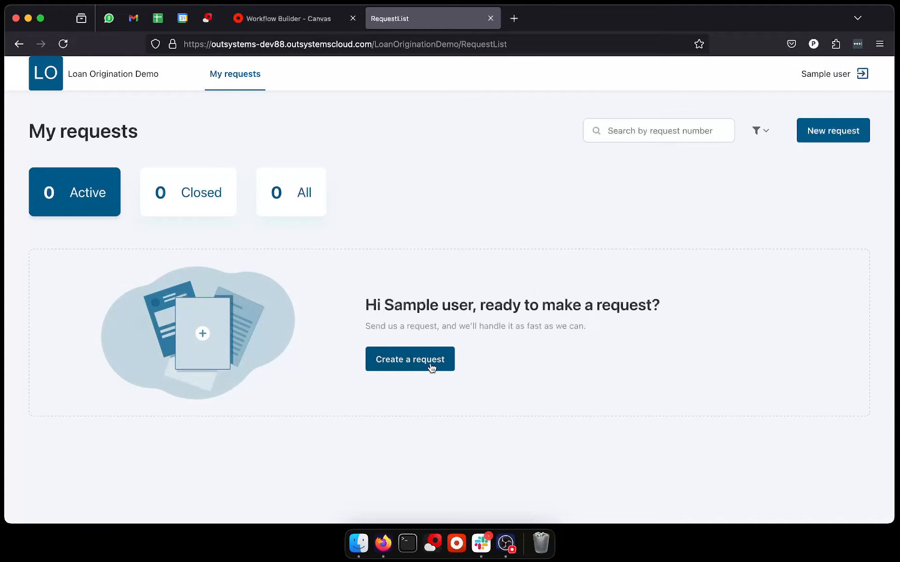
Step: Start a new request with Loan Amount 7500000, Loan Type Auto and Request By Date Dec 12, 2024
left_click(396, 361)
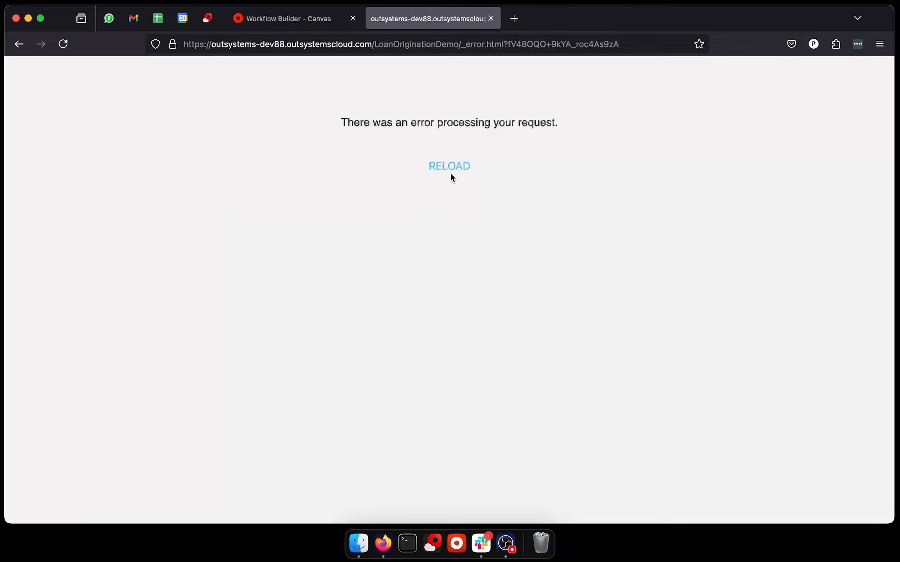
left_click(450, 174)
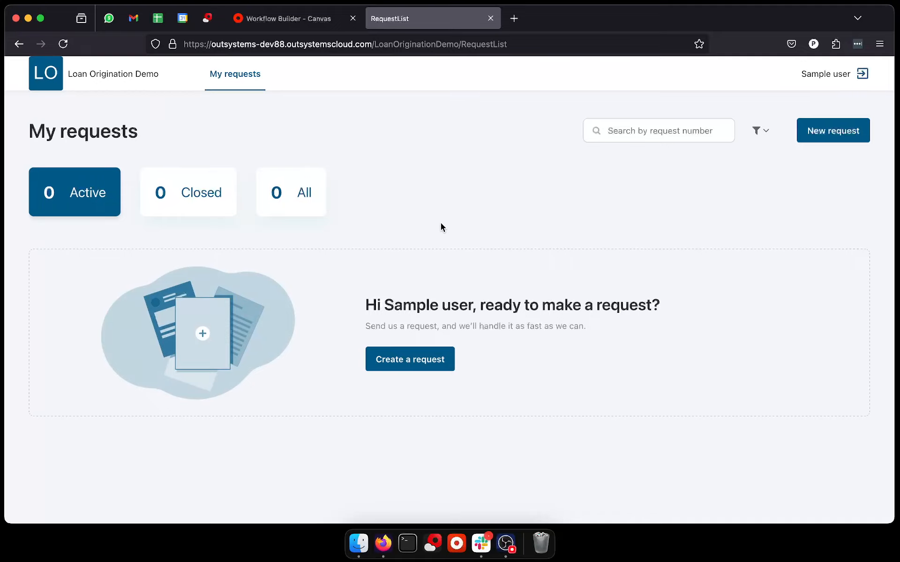
left_click(382, 363)
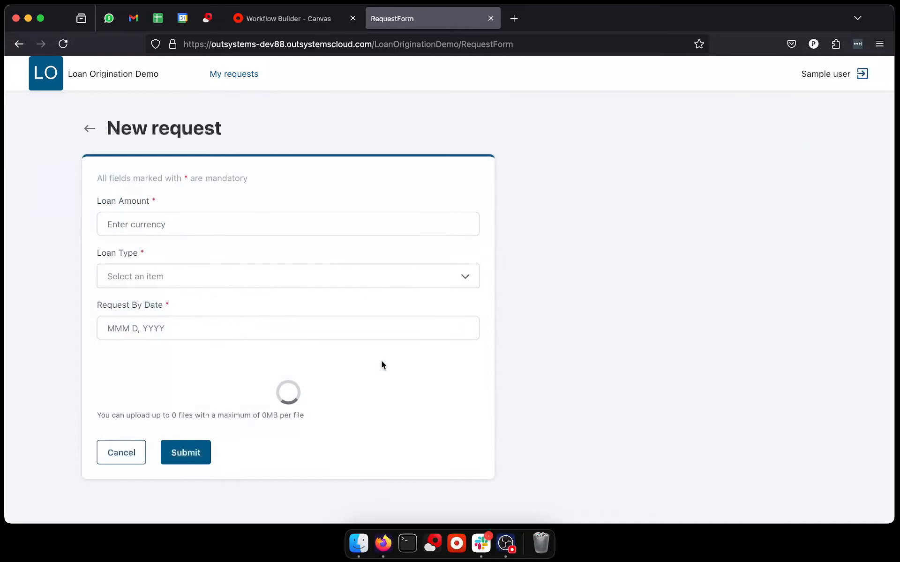
left_click(296, 224)
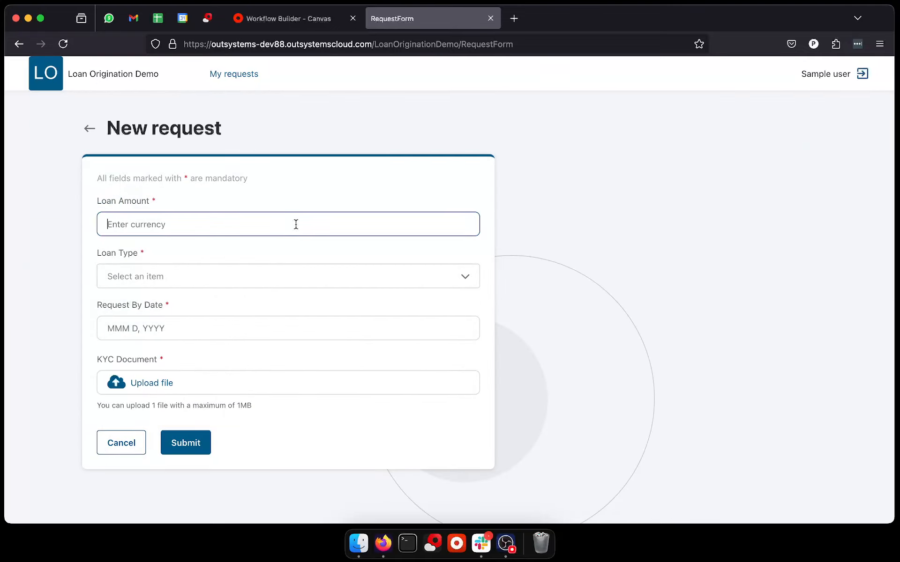
type("7500000")
left_click(157, 268)
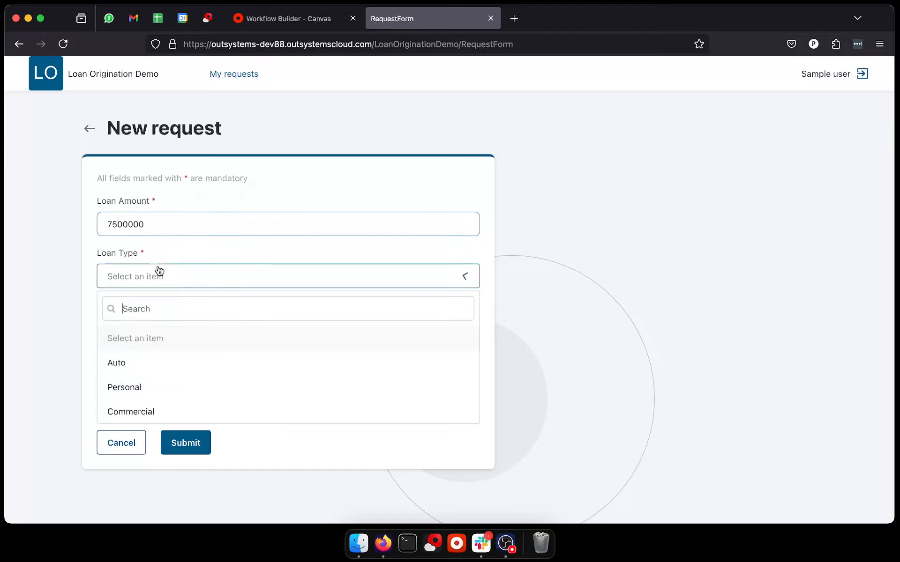
left_click(159, 361)
left_click(175, 338)
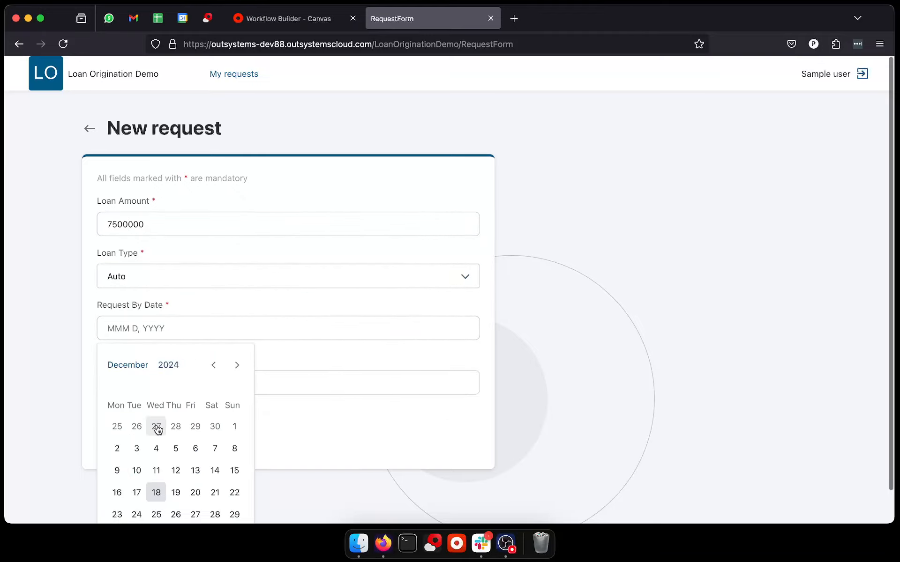
left_click(176, 470)
Step: Upload kyc-document.png from the Demos folder's LOS subfolder as the KYC document and submit the request
left_click(148, 385)
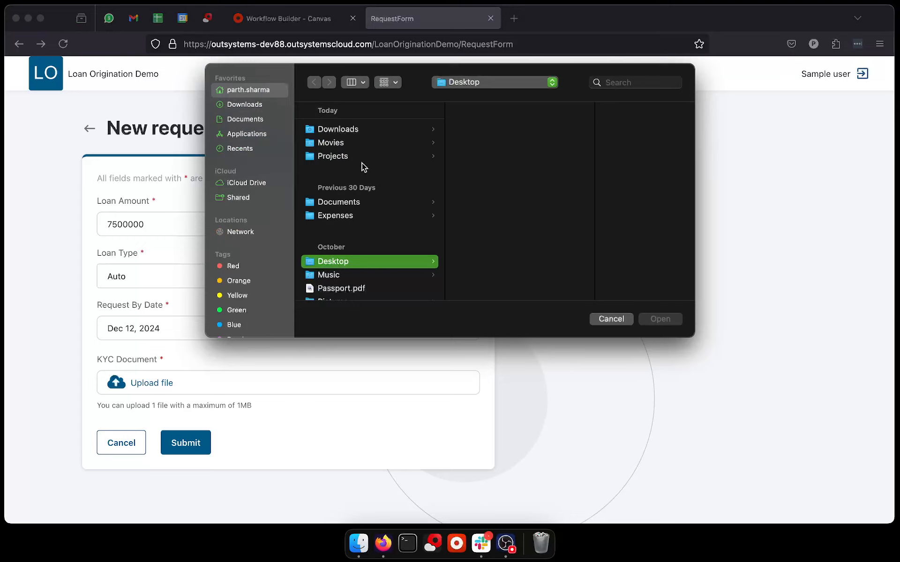
left_click(366, 157)
left_click(484, 134)
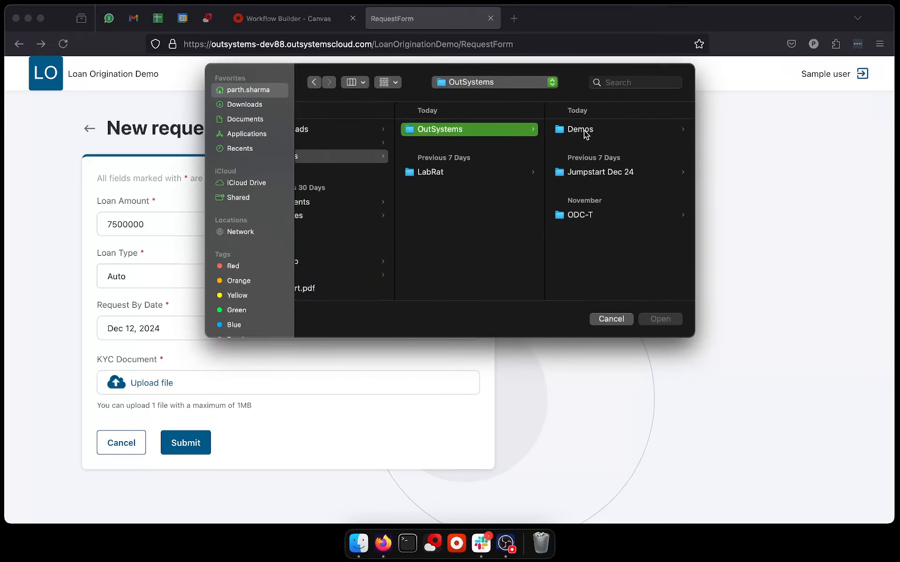
left_click(605, 217)
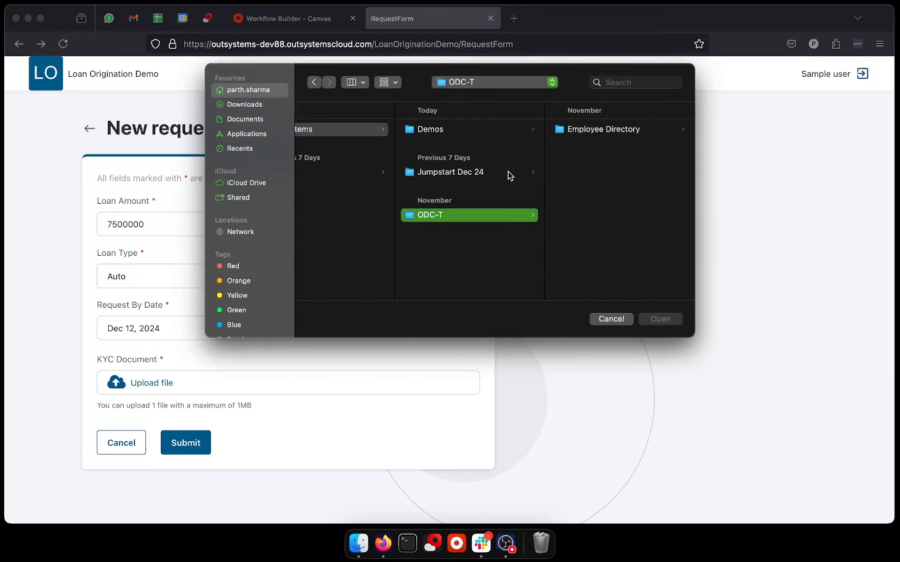
left_click(483, 133)
left_click(577, 142)
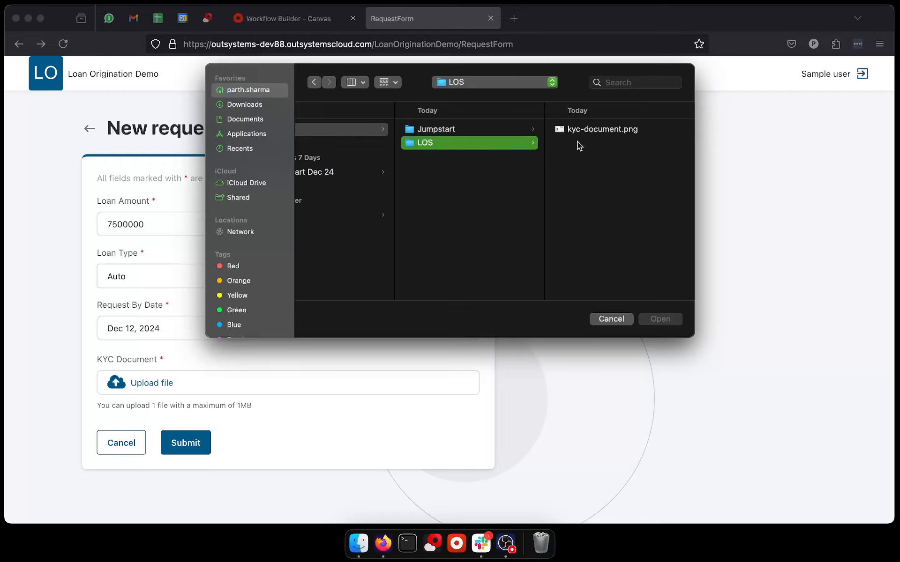
left_click(586, 133)
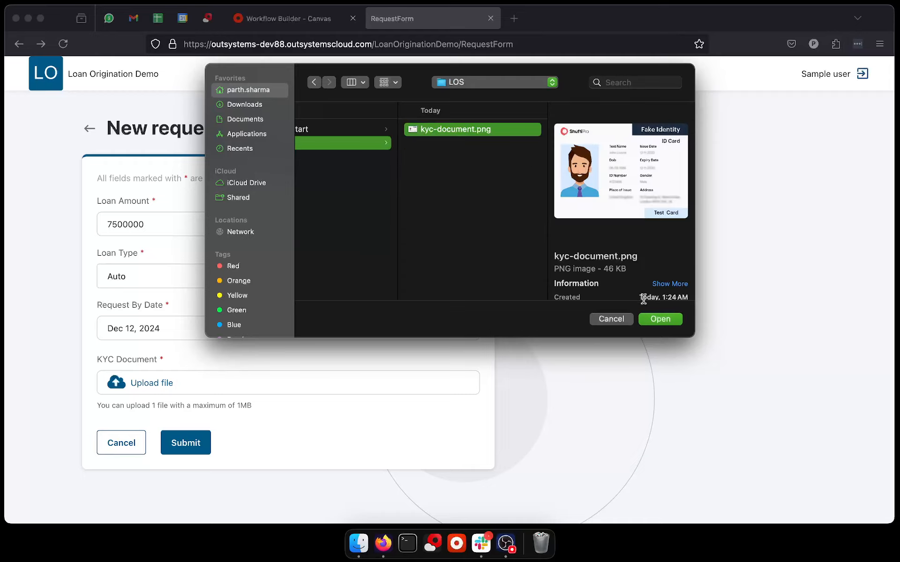
left_click(646, 318)
scroll(446, 339, "down", 3)
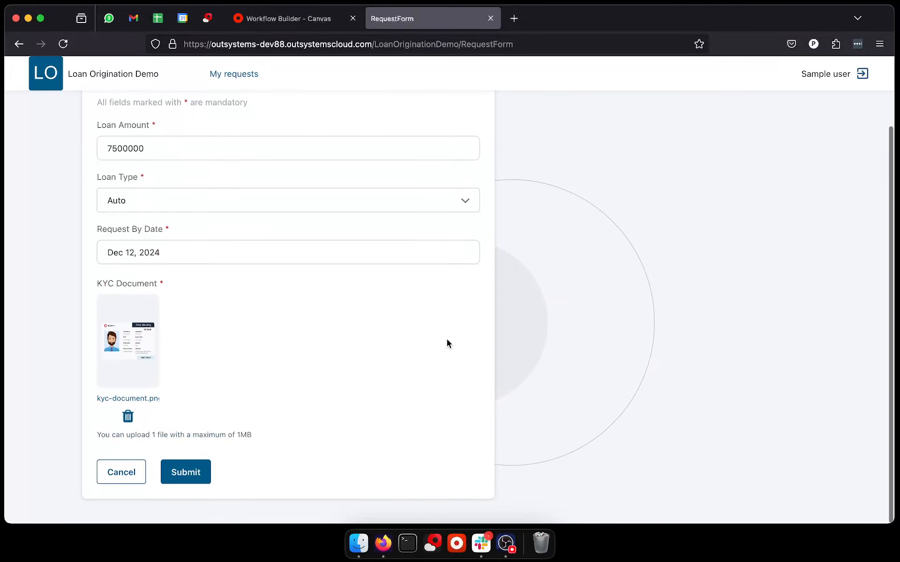
left_click(197, 472)
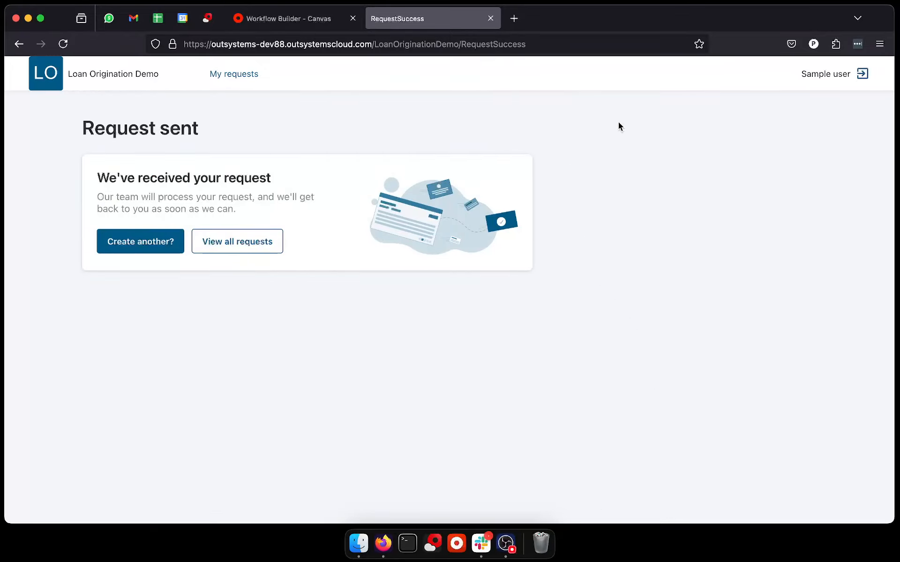
Step: Log out of the requester account and log back in as CreditCheckGroup
left_click(861, 75)
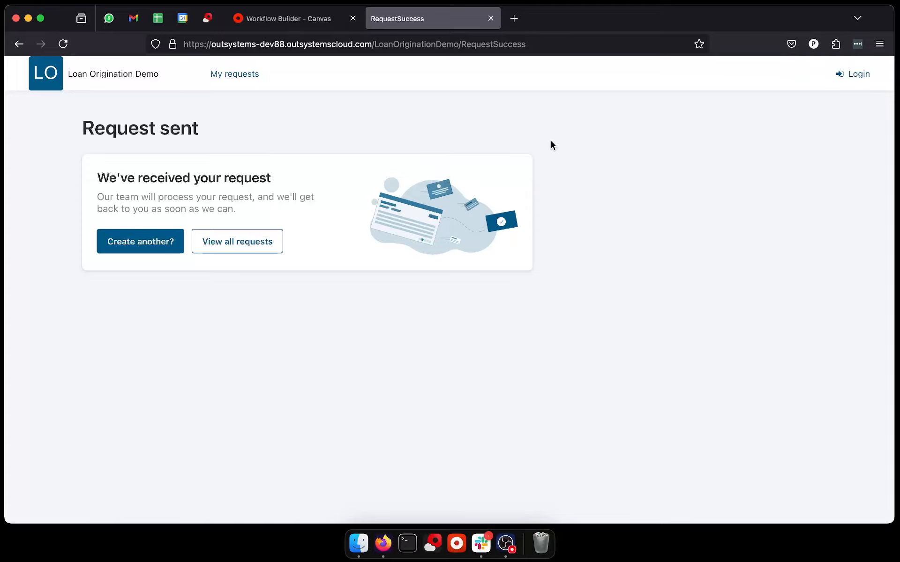
left_click(852, 77)
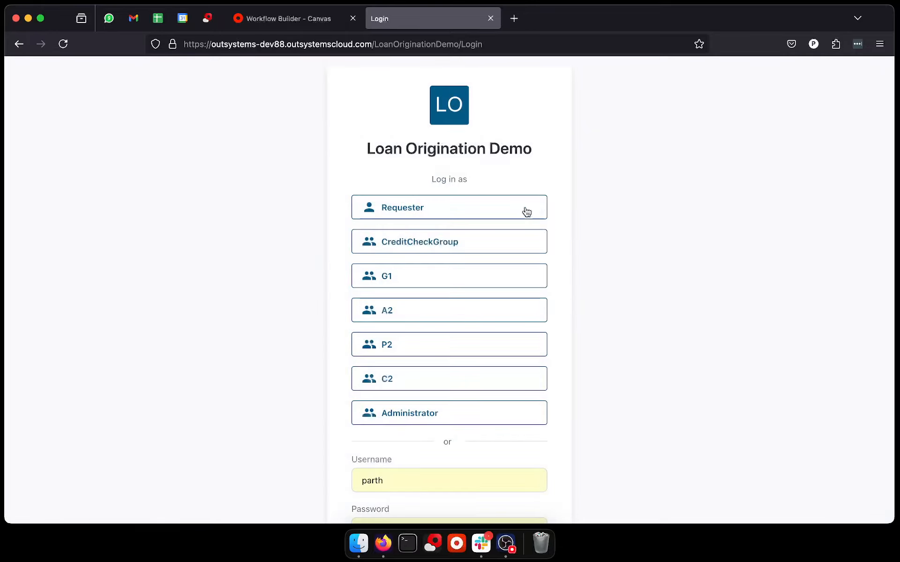
left_click(442, 242)
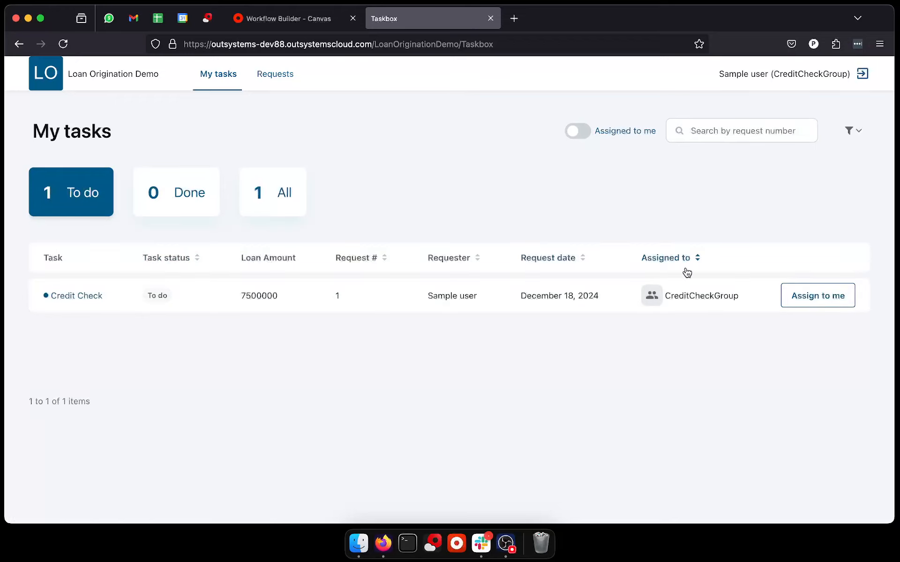
Step: Assign the Credit Check task of request 1 to the current account and open the task's details
left_click(819, 296)
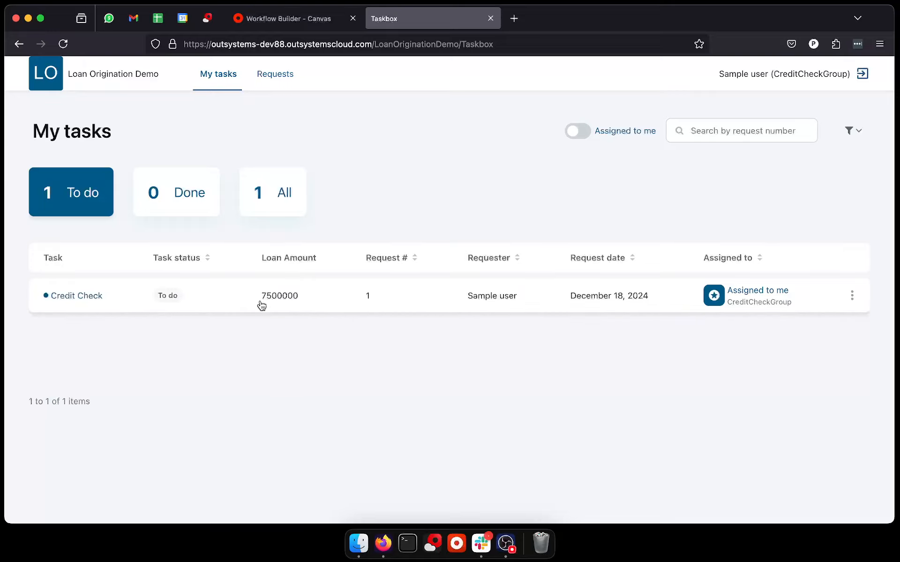
left_click(72, 297)
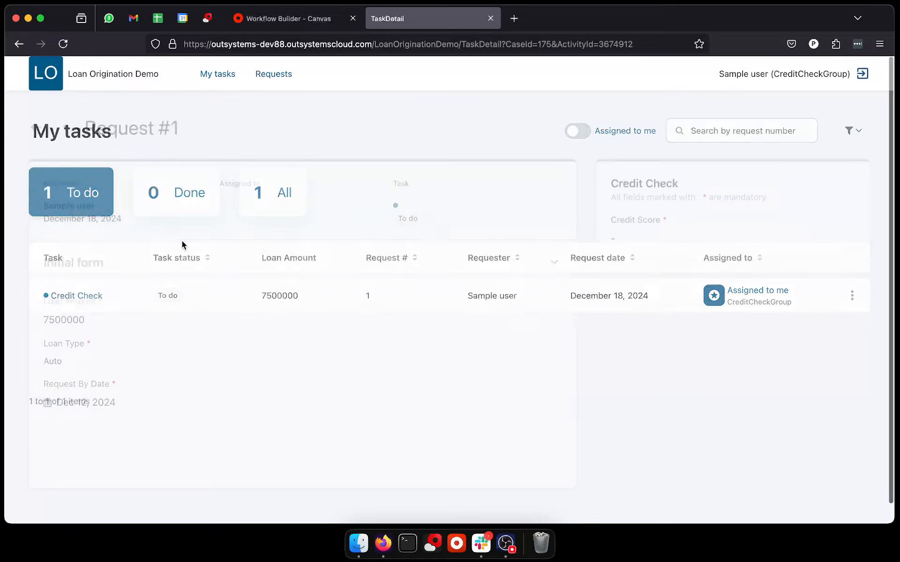
scroll(334, 308, "down", 2)
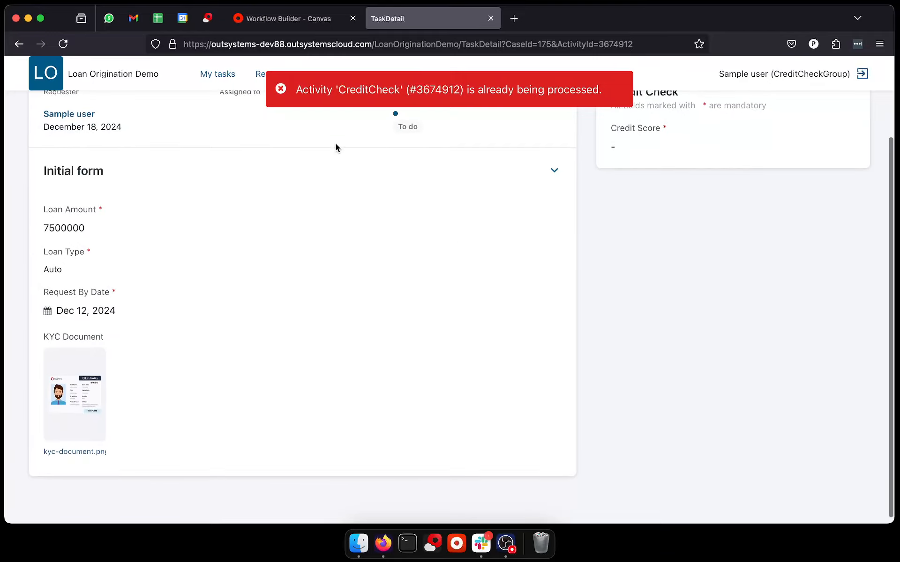
Step: Dismiss the error notice, preview the attached KYC document at full size, and look over the request's initial form details
left_click(322, 104)
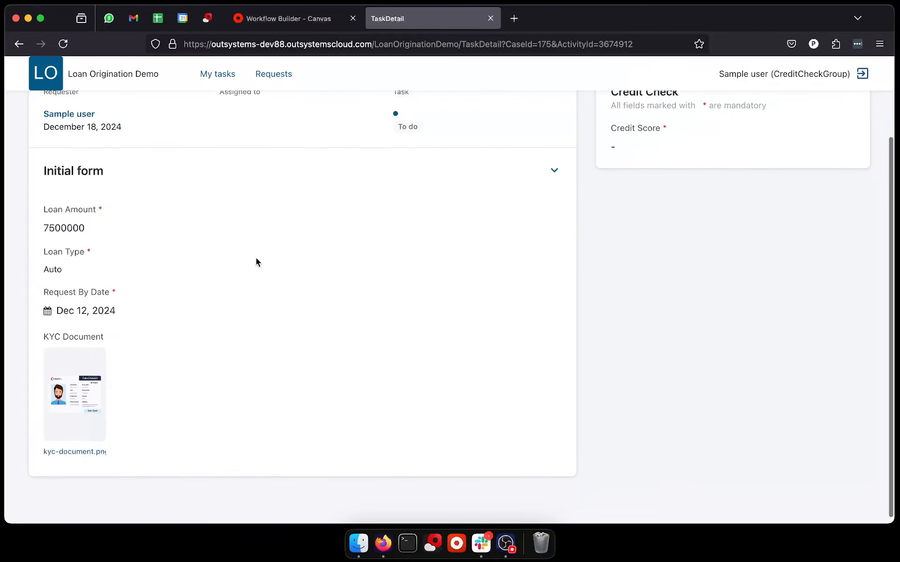
left_click(96, 403)
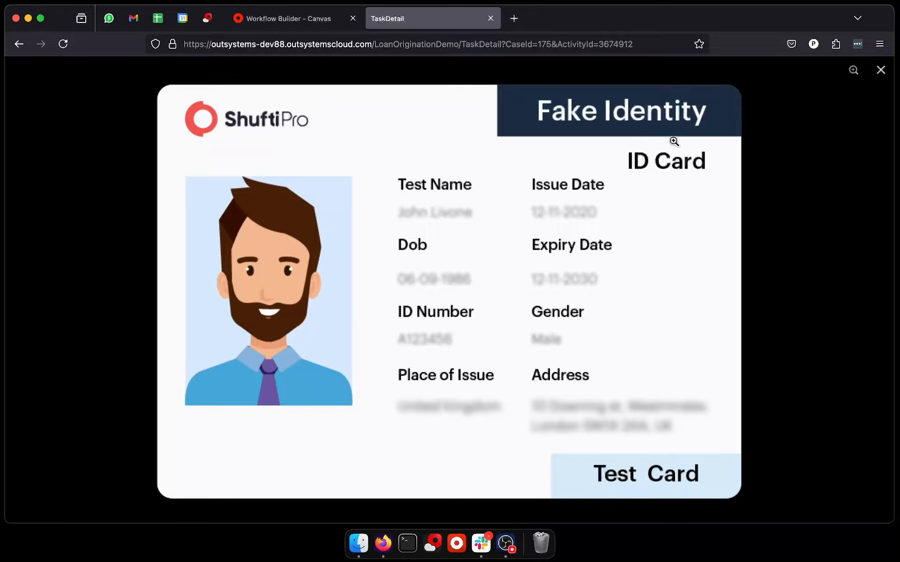
left_click(882, 73)
scroll(334, 327, "up", 3)
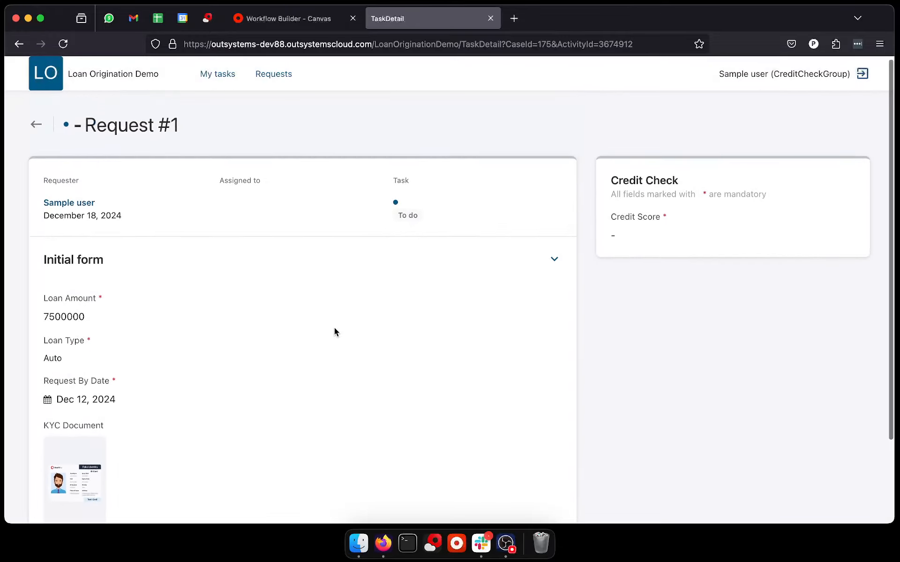
scroll(333, 328, "down", 3)
scroll(334, 328, "up", 4)
scroll(504, 284, "down", 4)
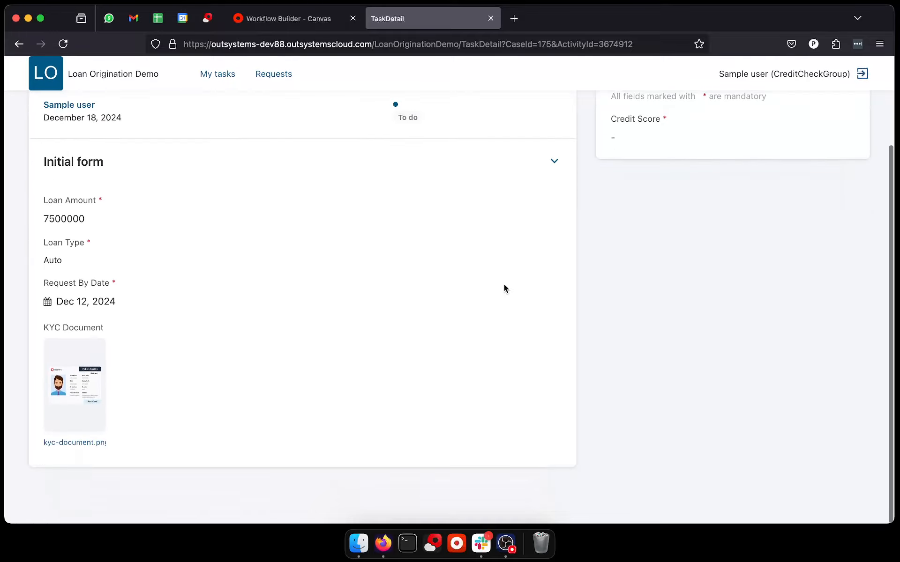
scroll(504, 284, "up", 4)
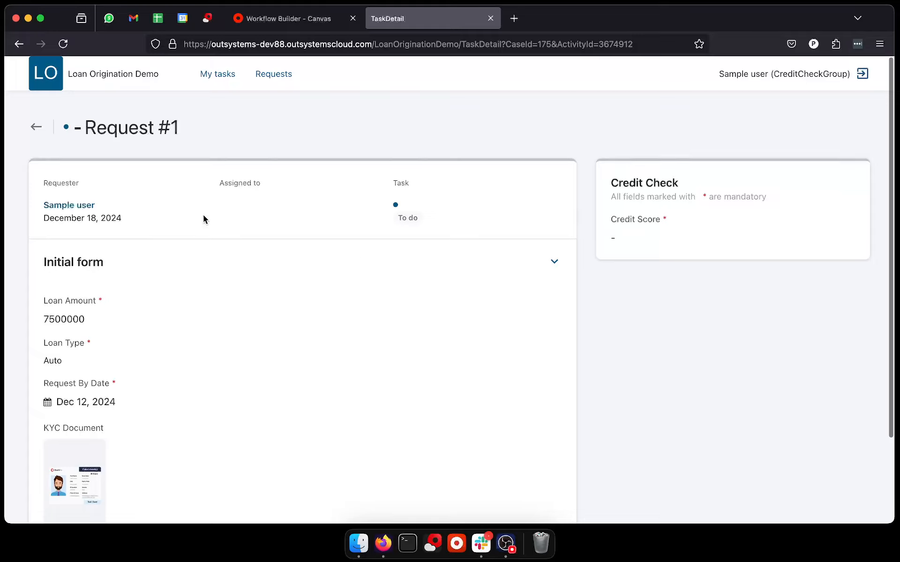
Step: Reopen the Credit Check task of request 1 from the task list and save a Credit Score of 750
left_click(32, 127)
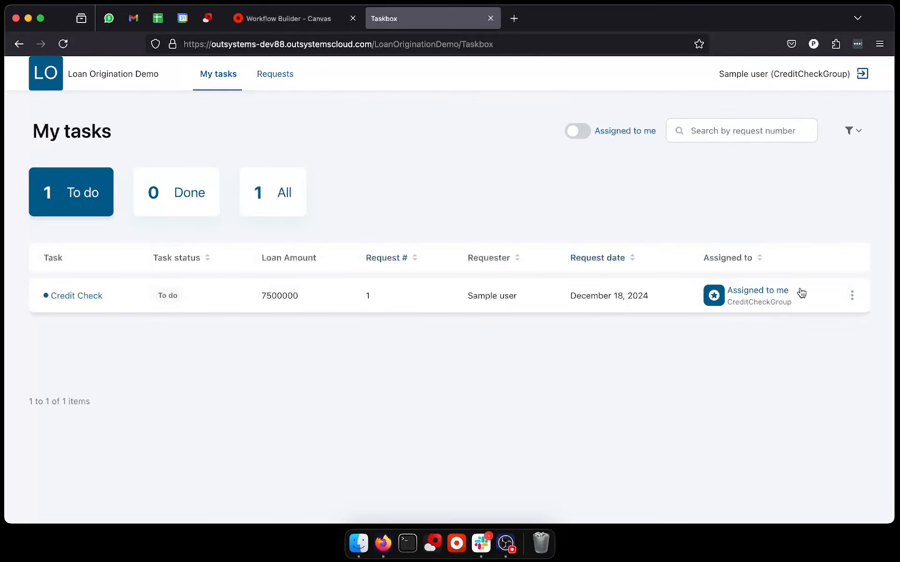
left_click(854, 297)
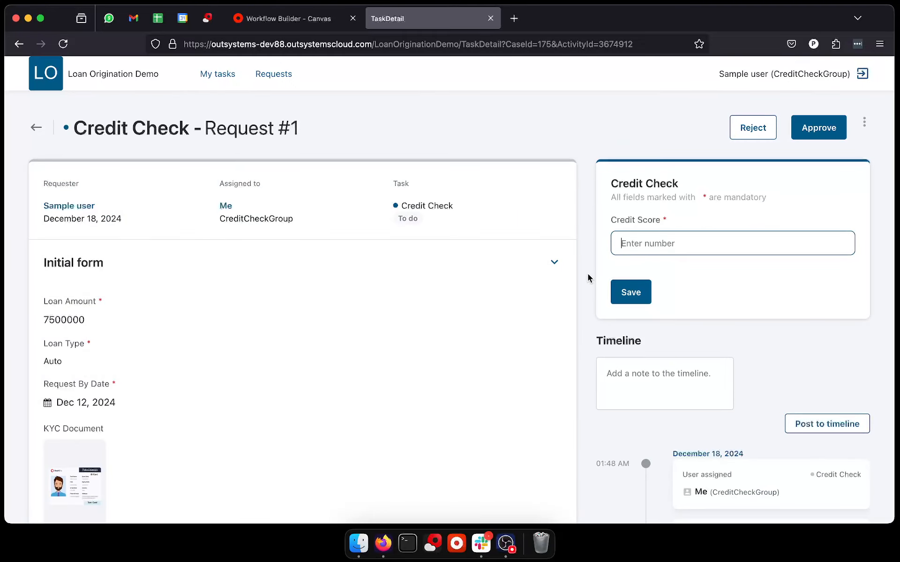
type("750")
left_click(631, 292)
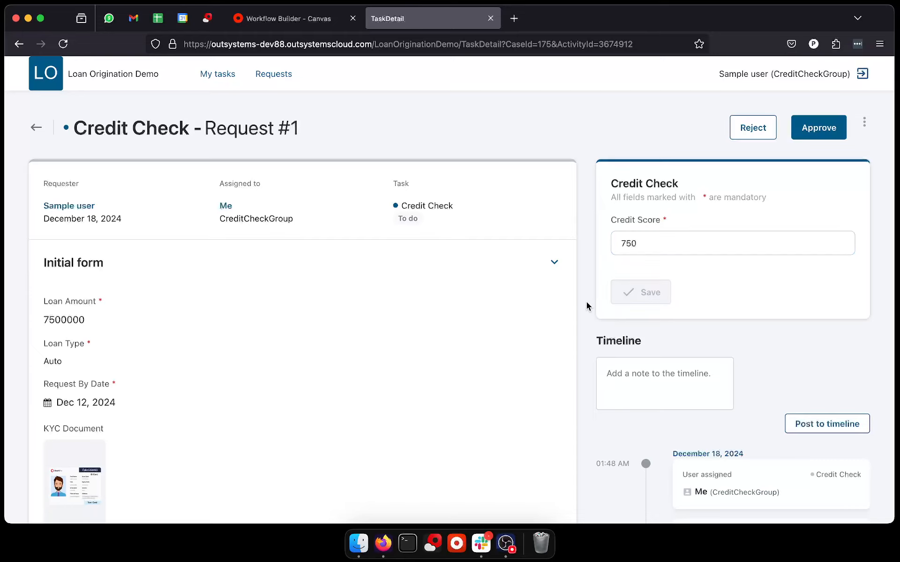
Step: Approve the Credit Check task of request 1 with the note "All good" and review the request's timeline
left_click(831, 139)
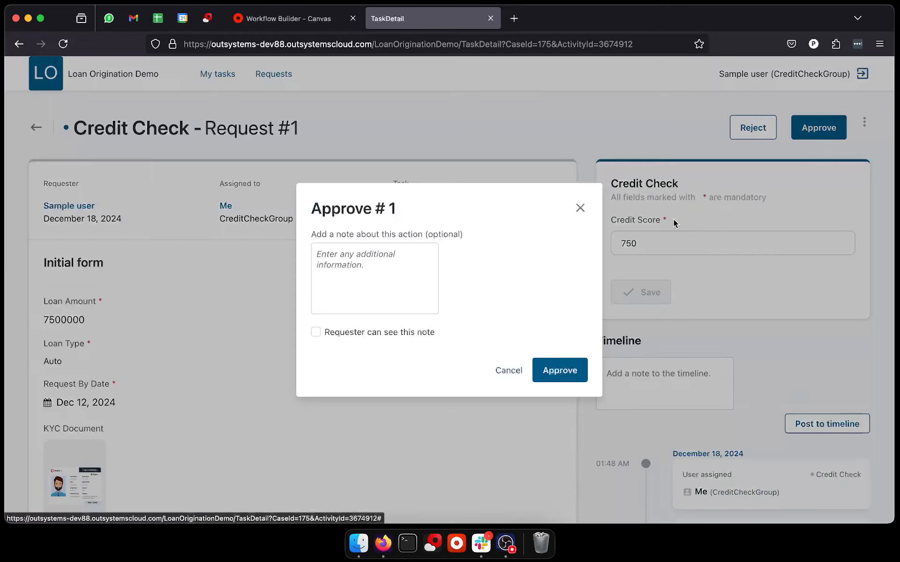
left_click(428, 298)
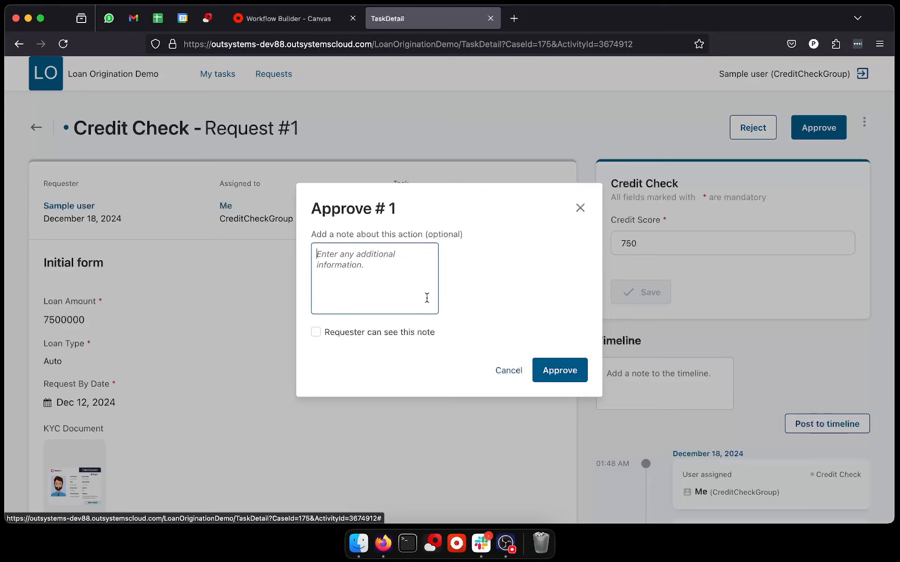
type("All g")
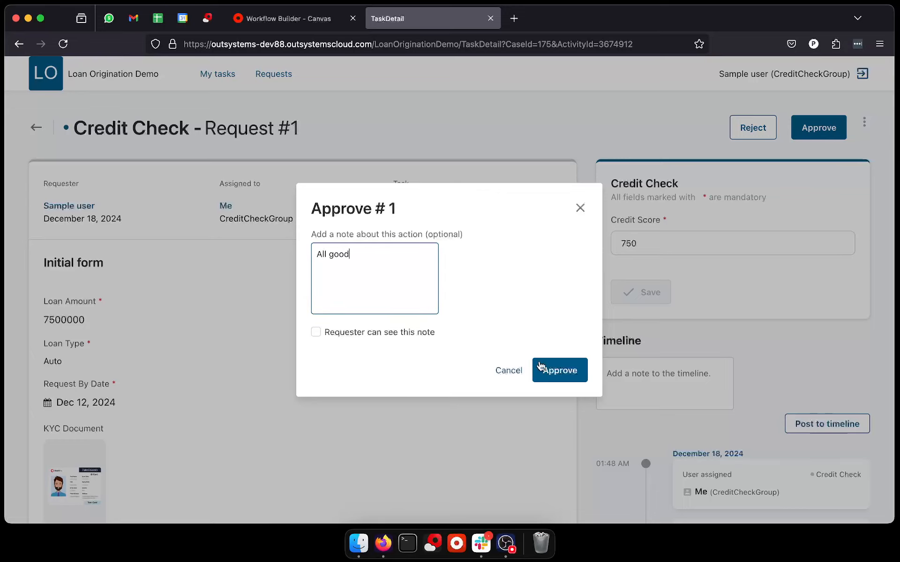
type("ood")
left_click(541, 368)
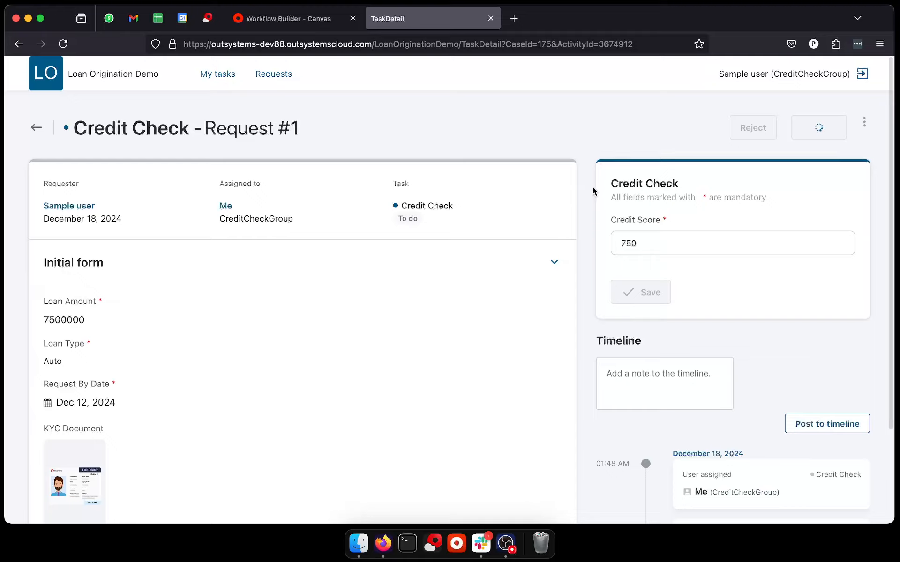
scroll(595, 192, "down", 2)
scroll(594, 192, "up", 2)
scroll(641, 394, "down", 2)
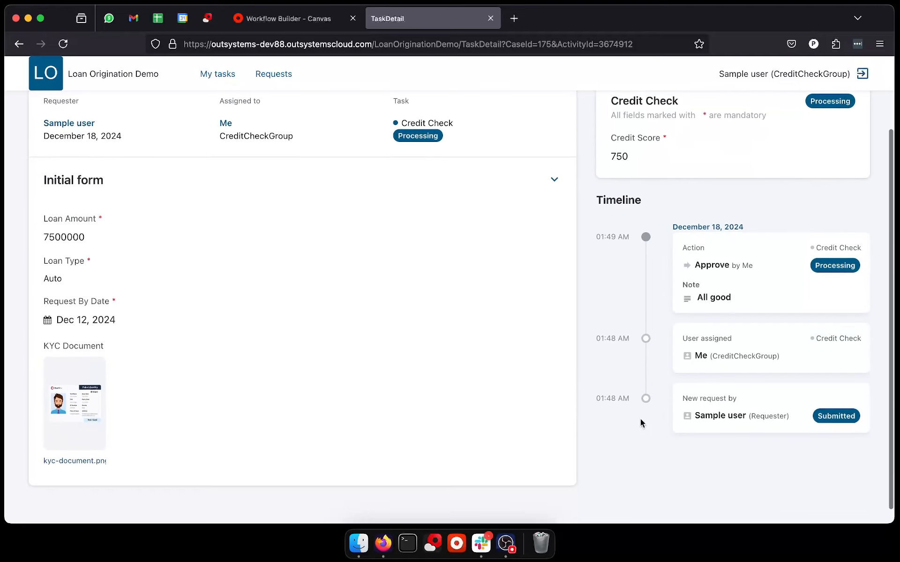
scroll(640, 419, "down", 1)
scroll(695, 264, "up", 2)
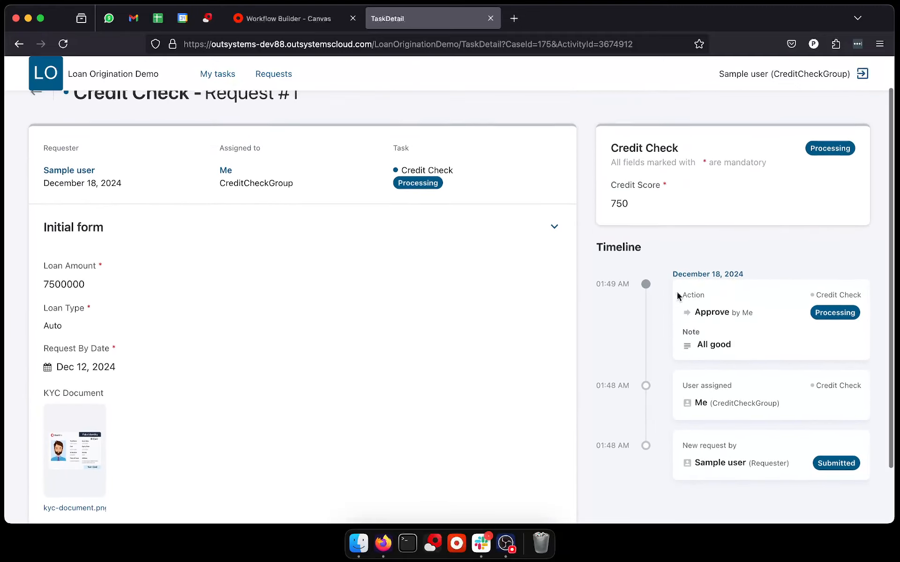